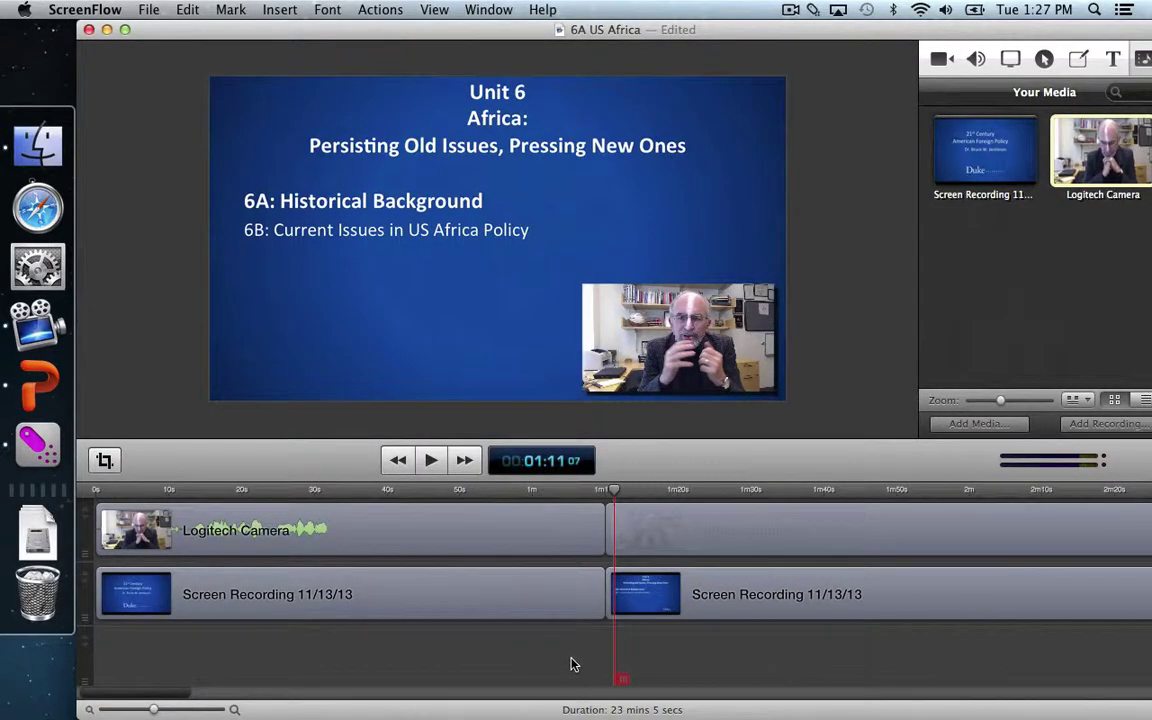
click(745, 368)
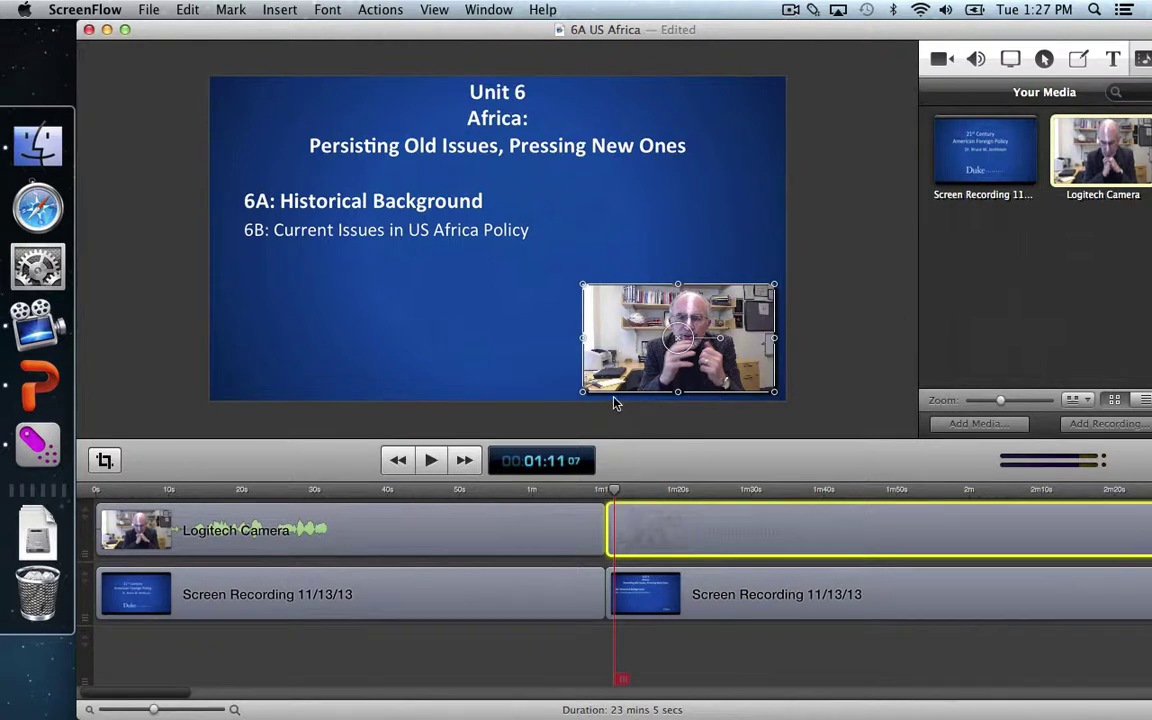
click(342, 273)
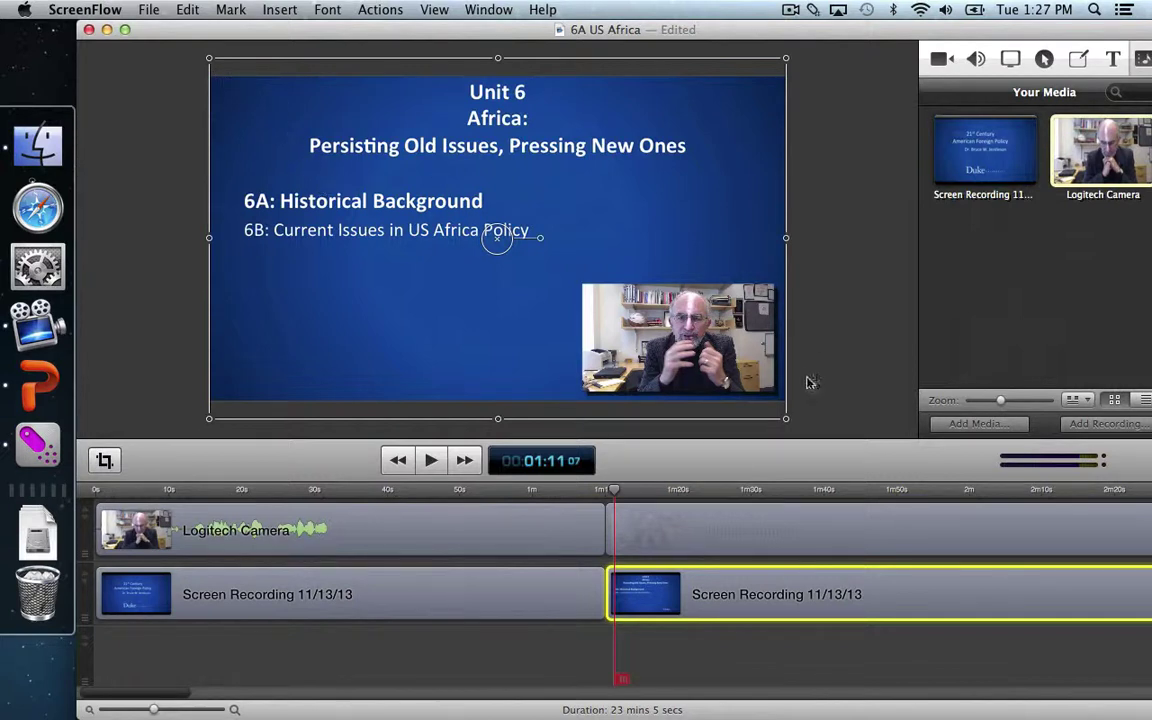
click(845, 400)
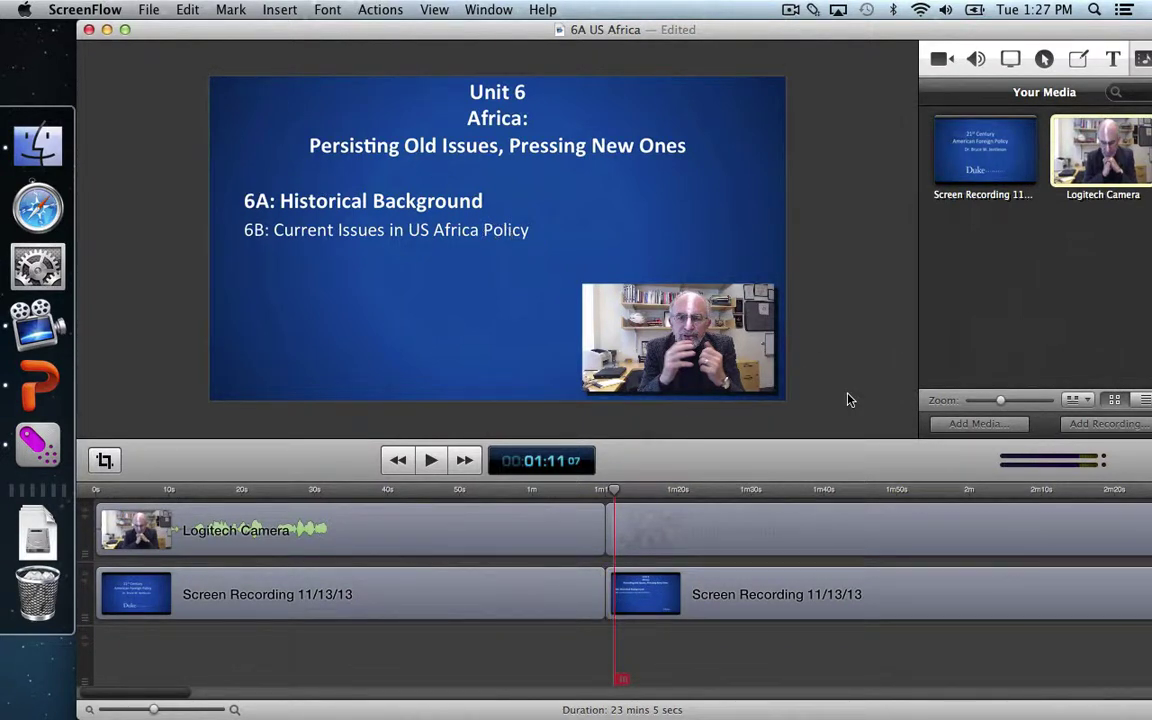
click(699, 348)
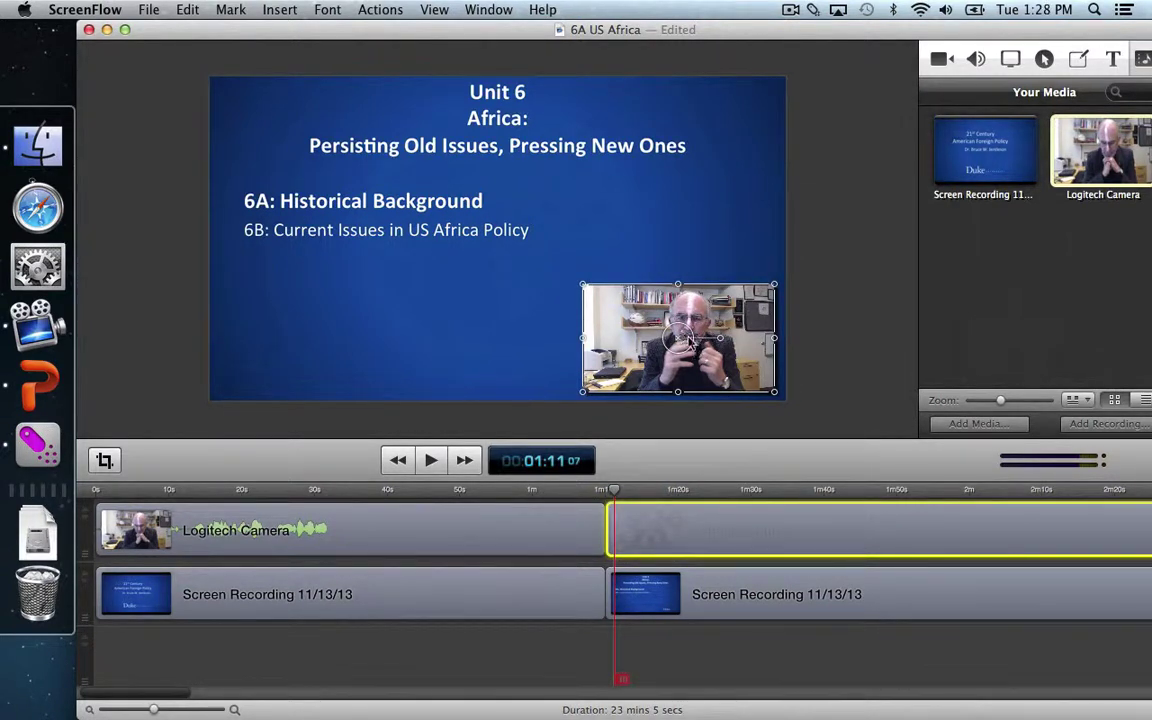
- Move the playhead to about 2:17, just after the slides change to the Africa, 2012 map
scroll(748, 518, right, 2)
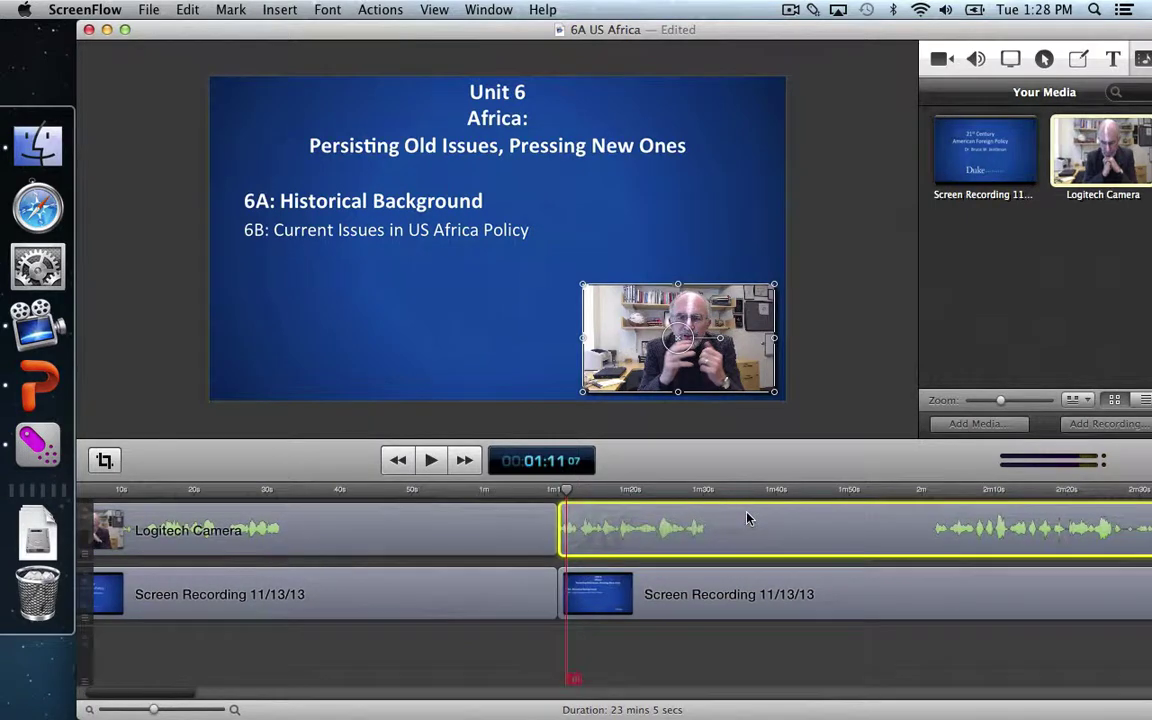
scroll(748, 518, right, 5)
drag(545, 489, 908, 495)
key(super+minus)
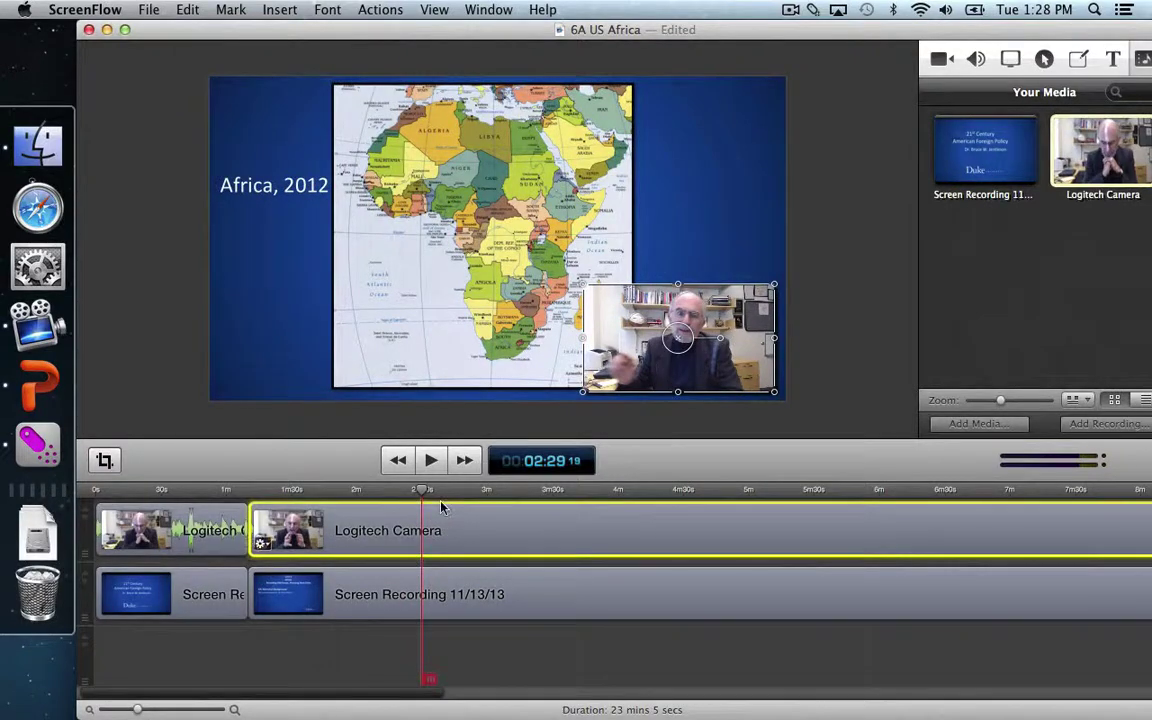
key(super+equal)
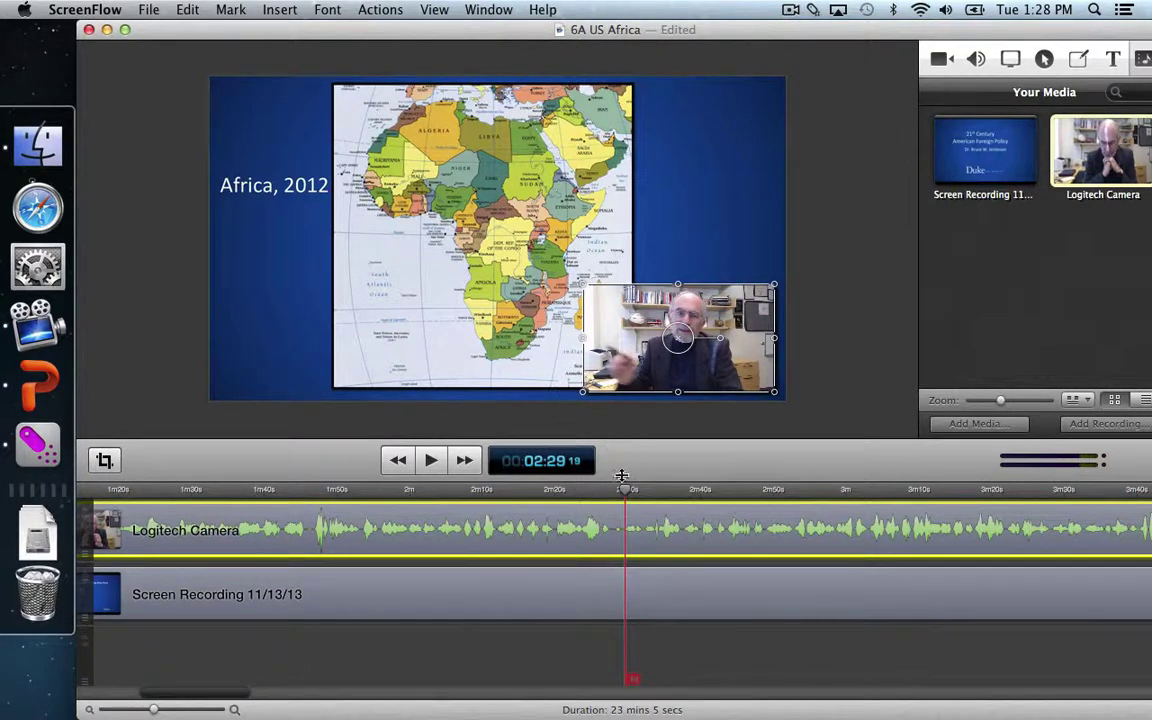
drag(625, 493, 538, 497)
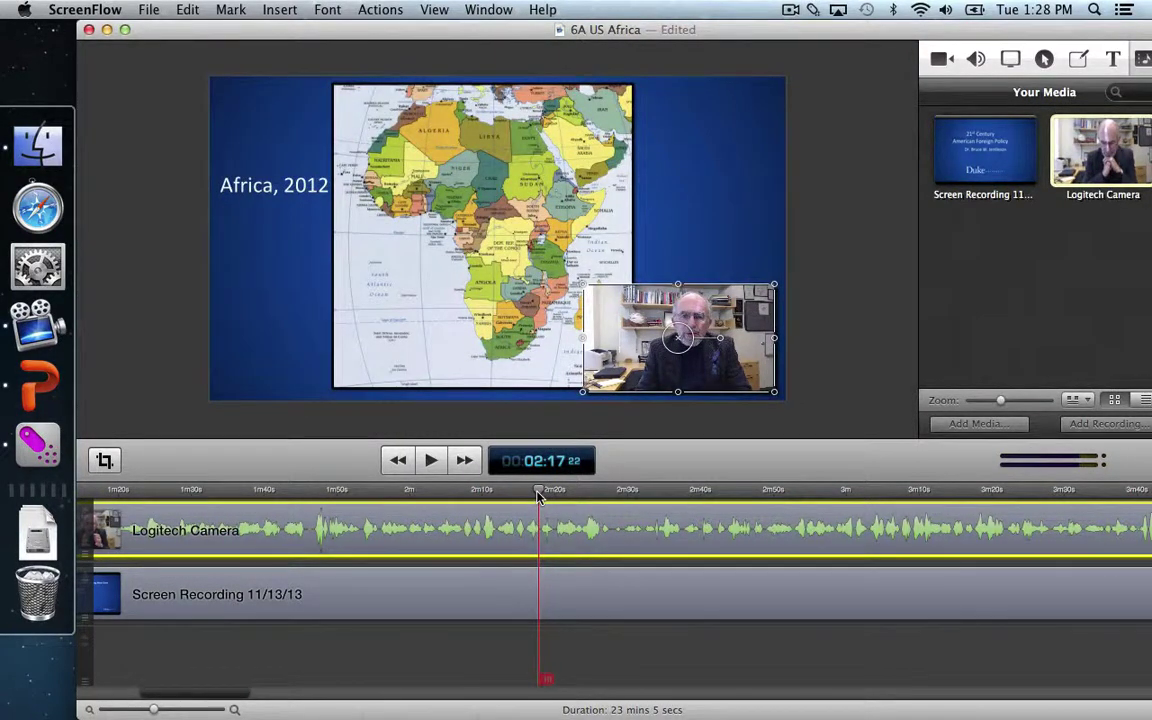
- Fine-tune the playhead to 00:02:17 frame 14, near the end of the fade into the Africa map slide
key(equal)
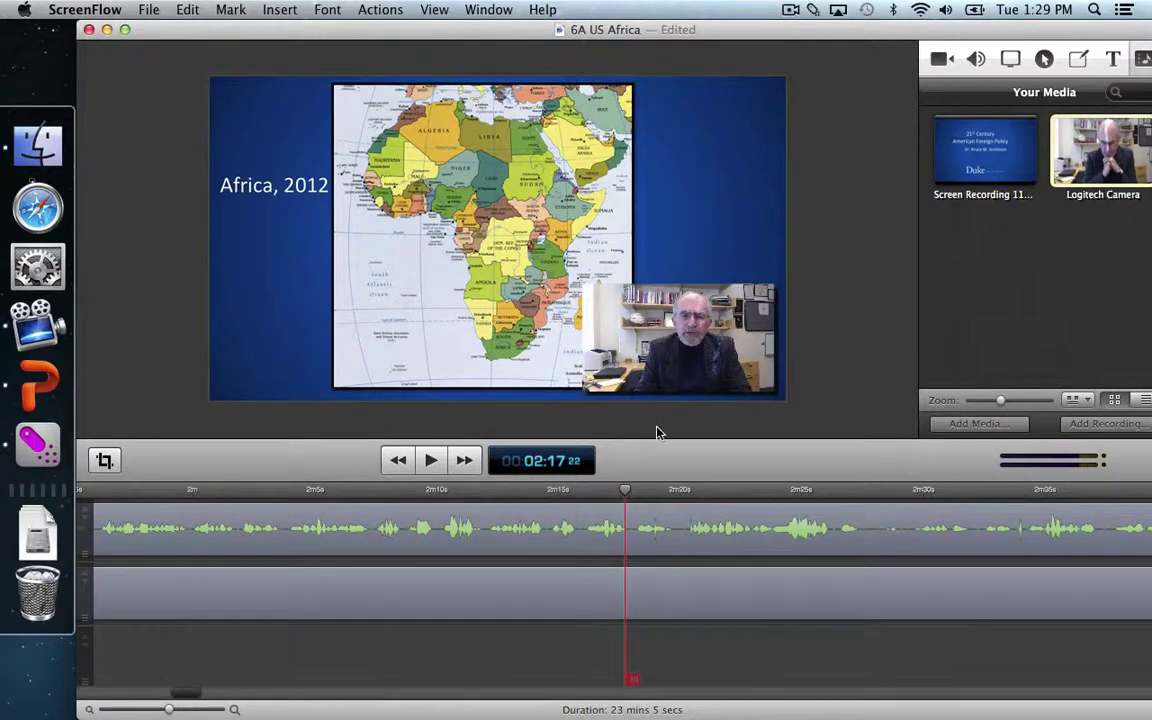
click(606, 494)
click(612, 494)
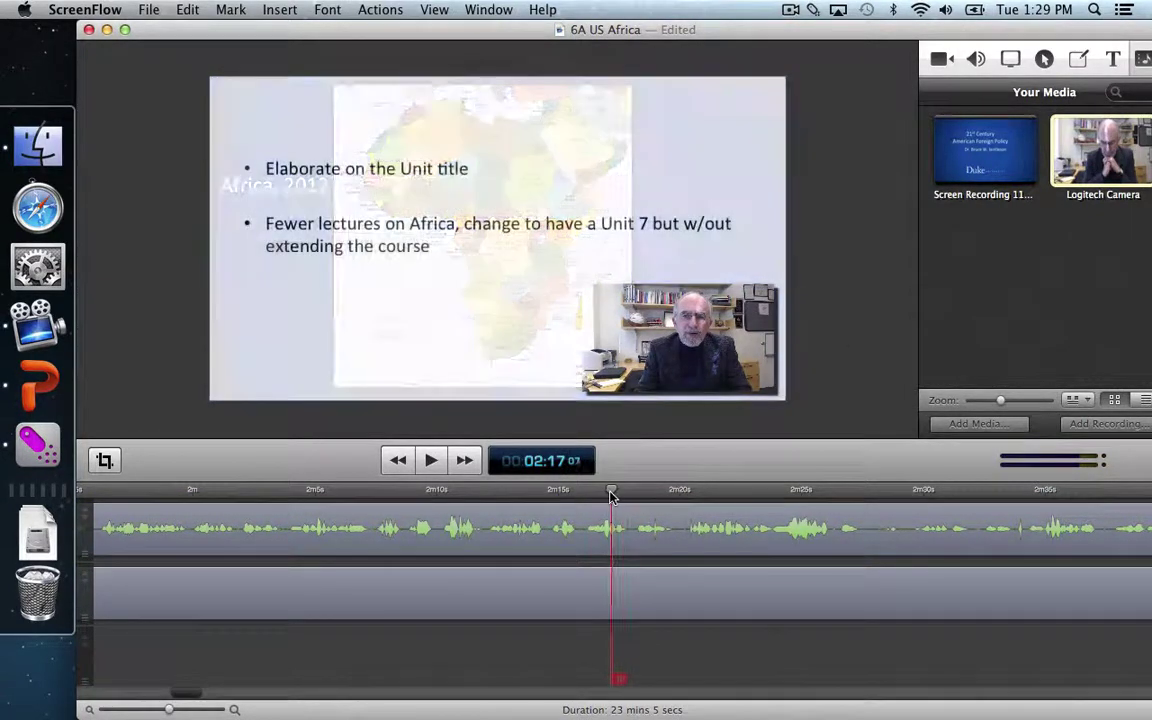
click(611, 494)
click(612, 494)
drag(612, 494, 618, 494)
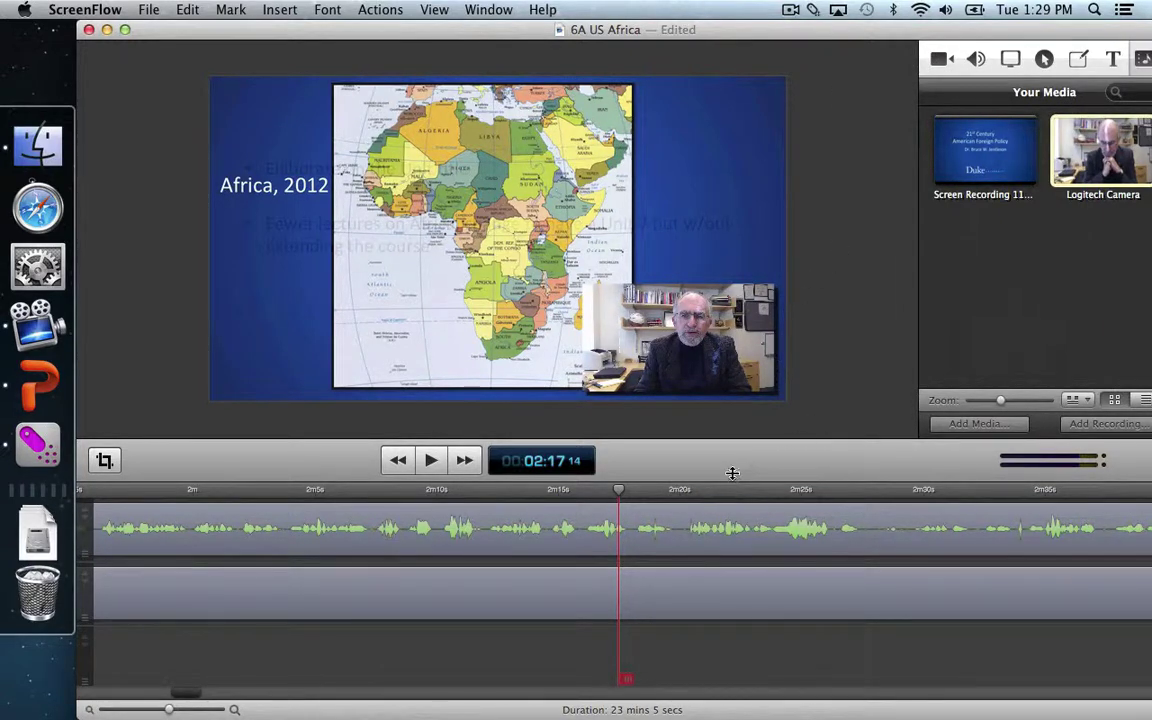
click(722, 530)
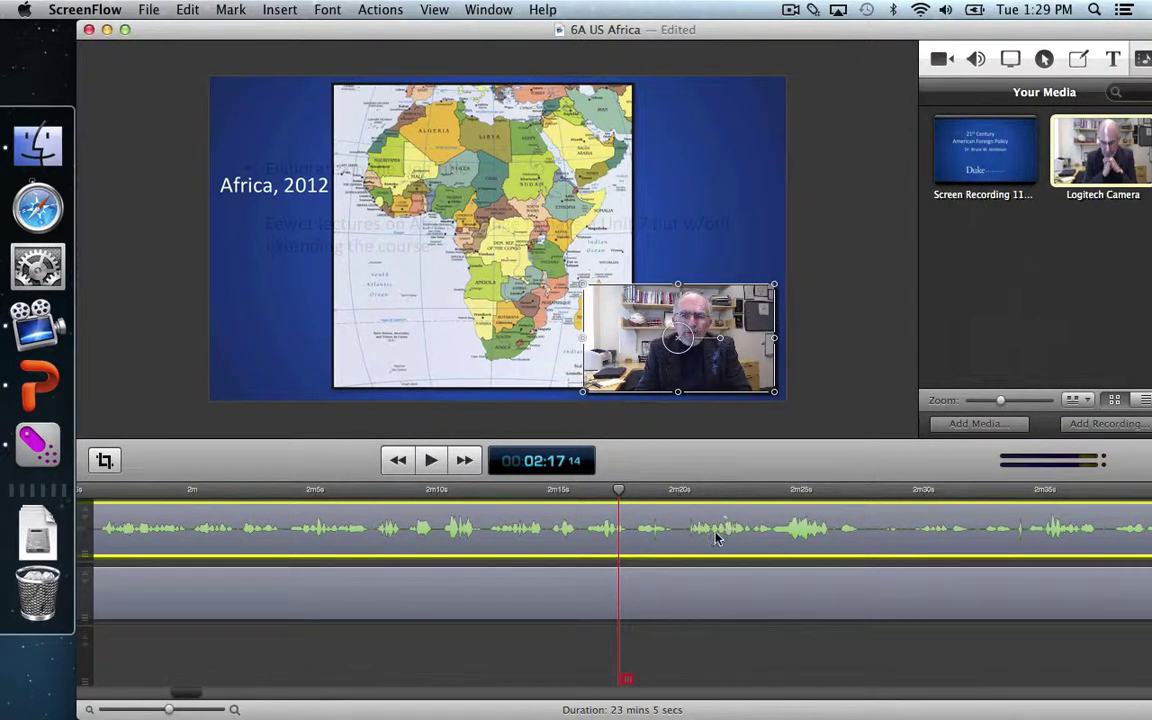
click(776, 372)
click(741, 366)
click(787, 450)
click(752, 530)
click(809, 392)
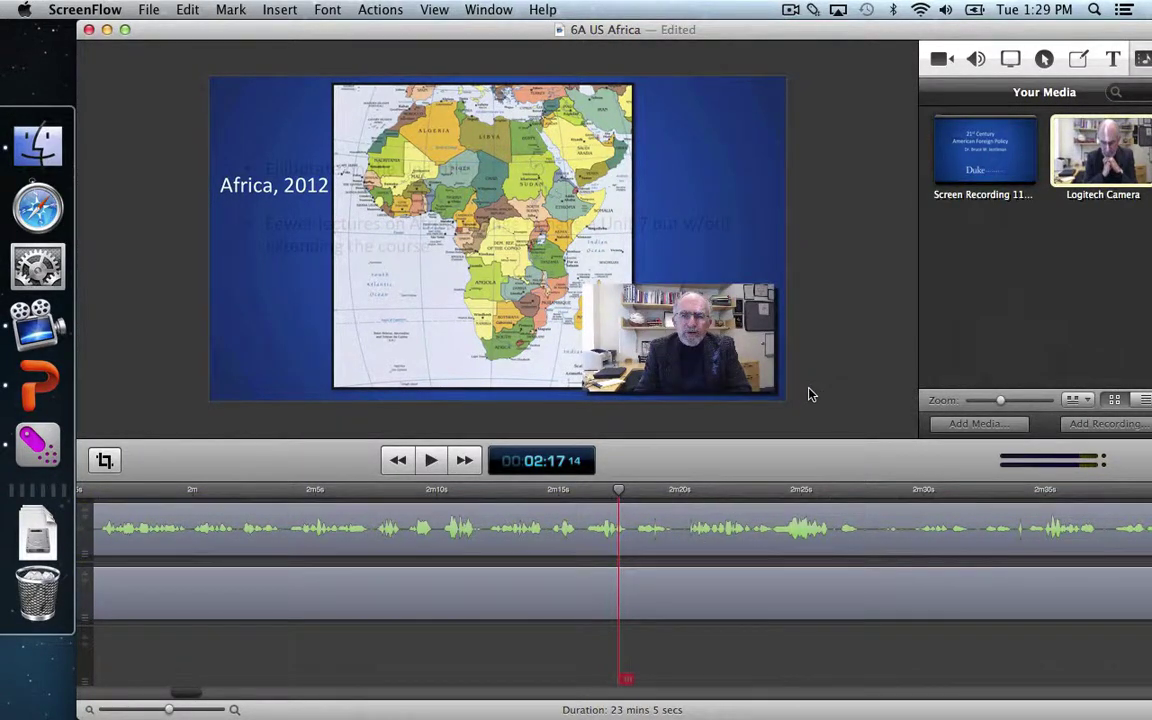
- Try moving the camera video upward over the map slide and undo the move
click(743, 389)
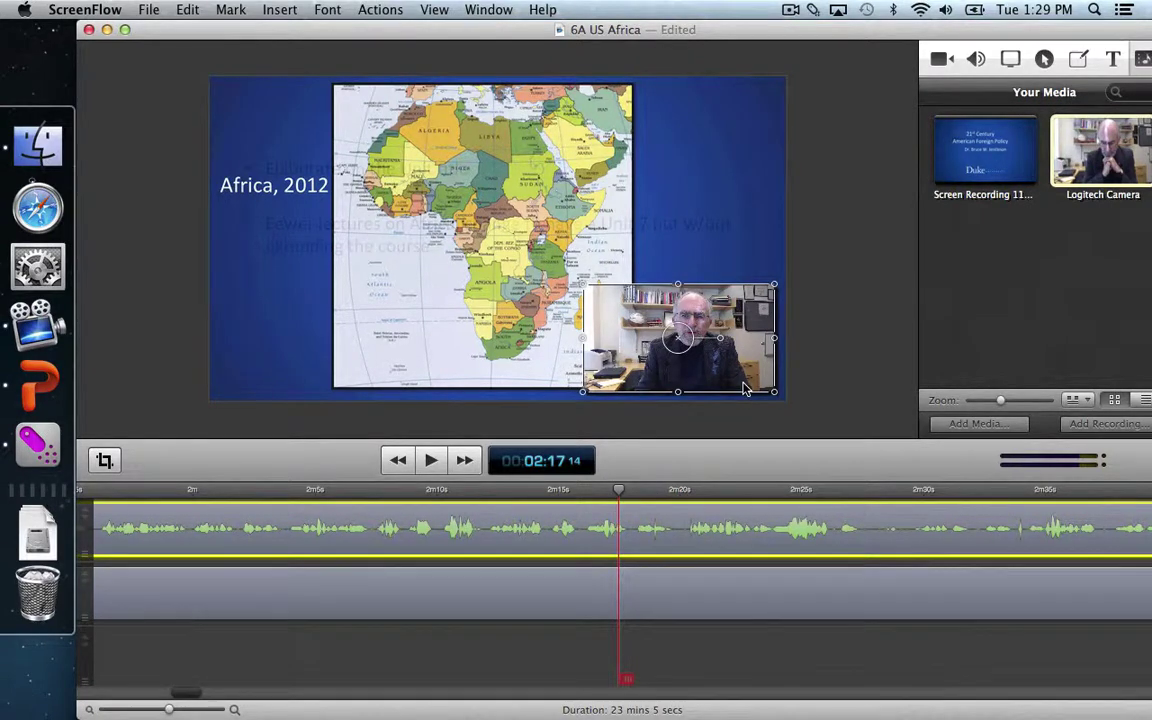
drag(743, 389, 737, 299)
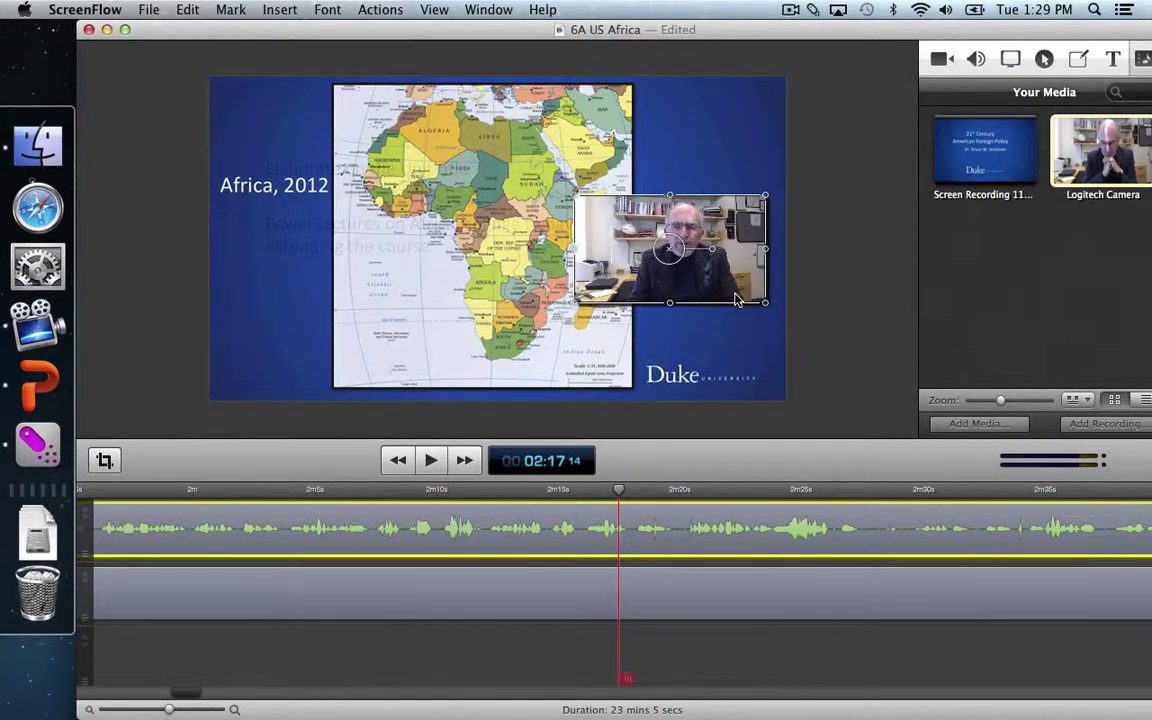
key(super+z)
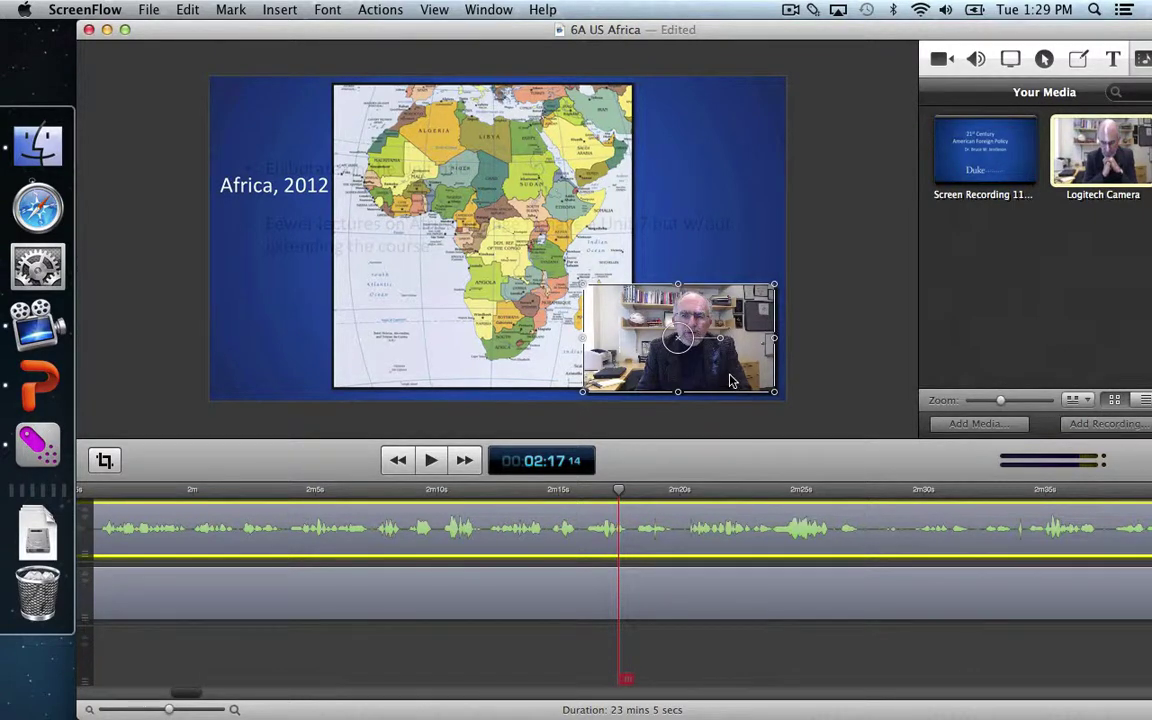
- Add a video action to the selected camera clip at the playhead, and dismiss the introductory message permanently
click(938, 60)
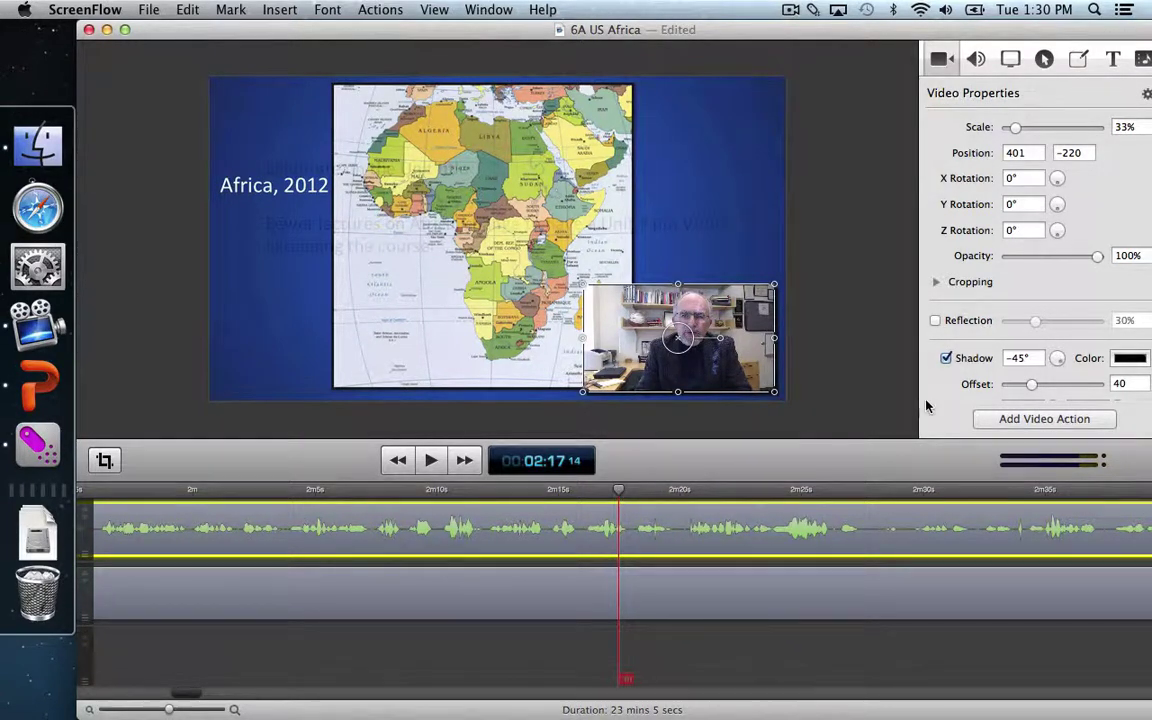
click(993, 420)
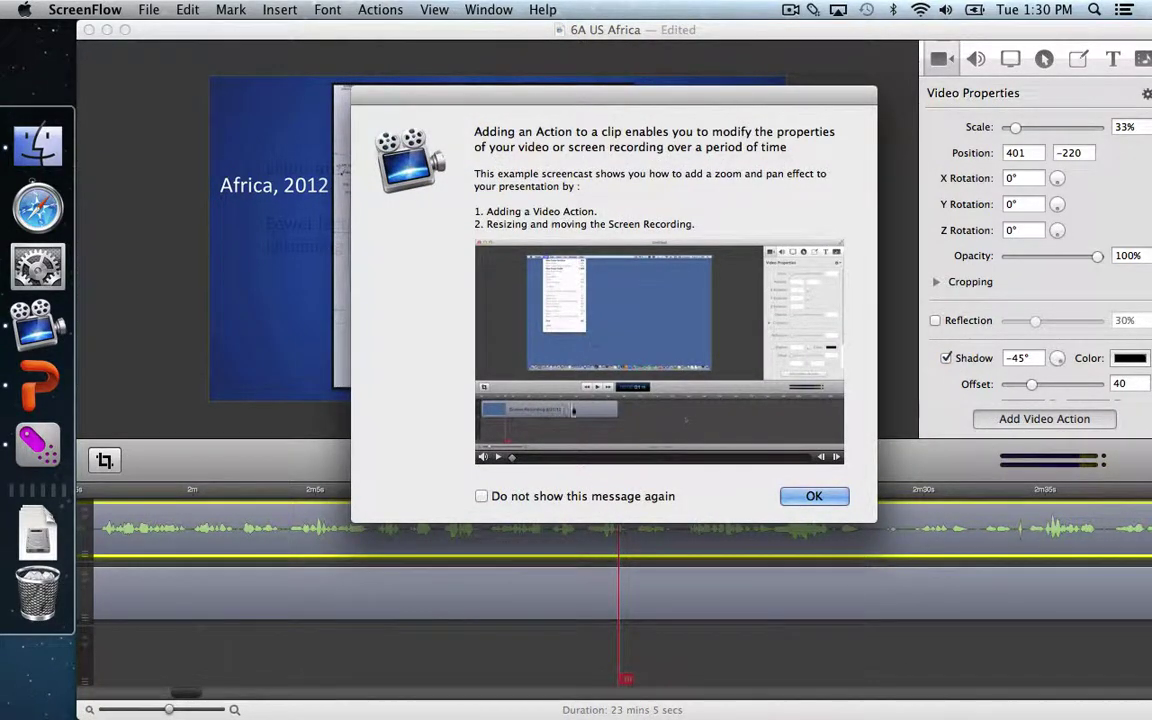
click(482, 497)
click(813, 497)
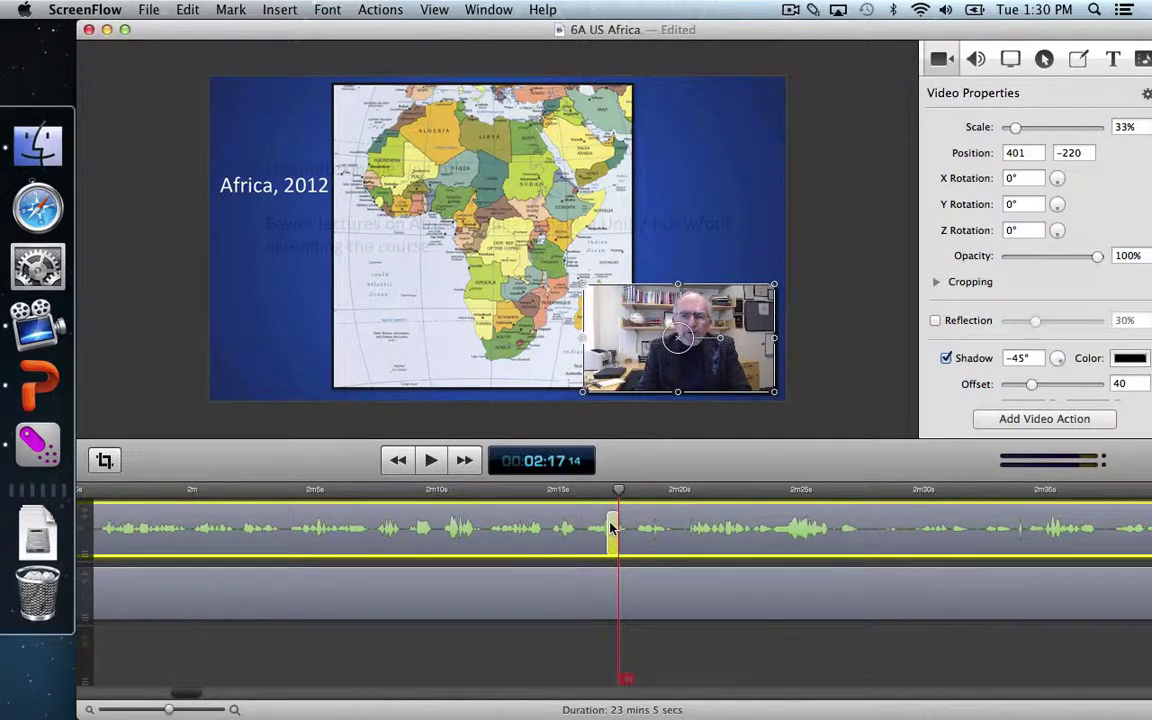
- Scrub back and forth across the new video action and park the playhead just after it, at 00:02:17 frame 19
key(=)
key(=)
key(=)
drag(485, 492, 634, 515)
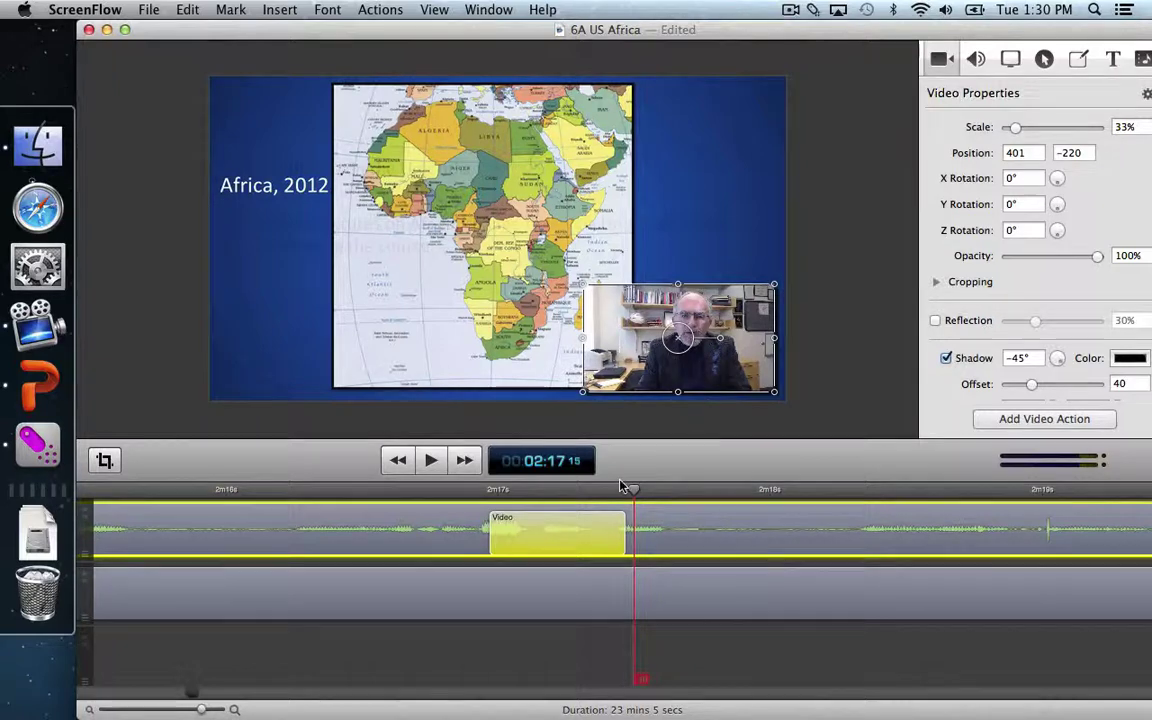
drag(466, 501, 632, 512)
click(452, 492)
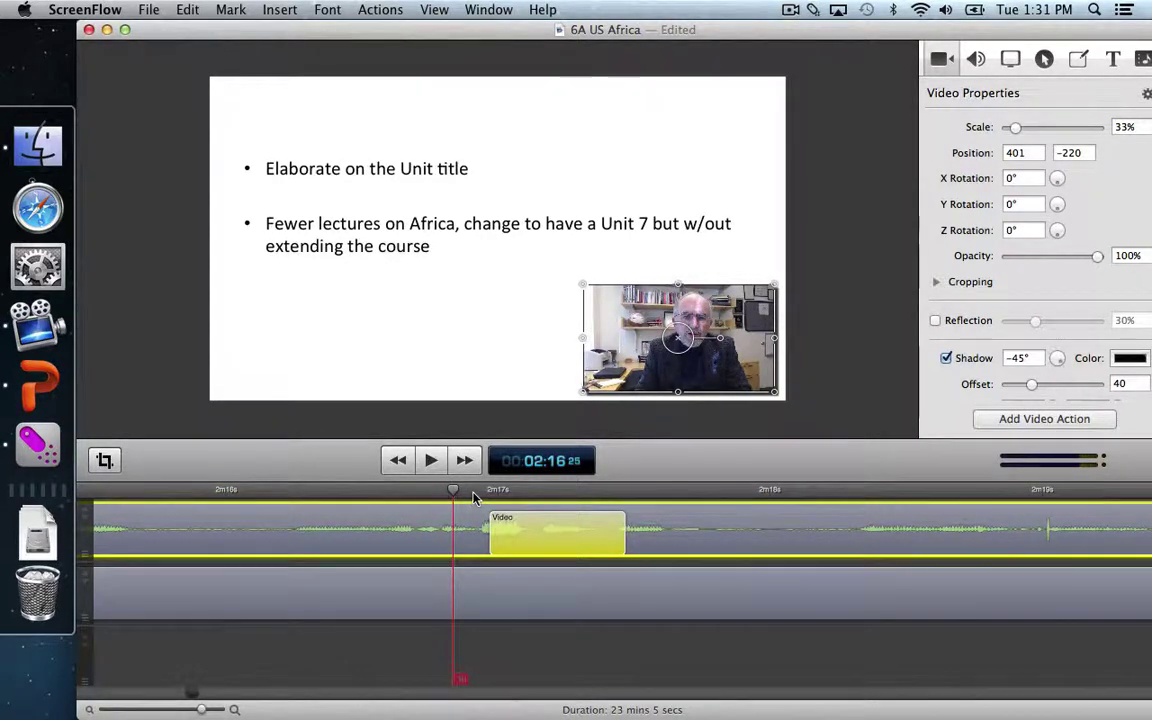
click(659, 491)
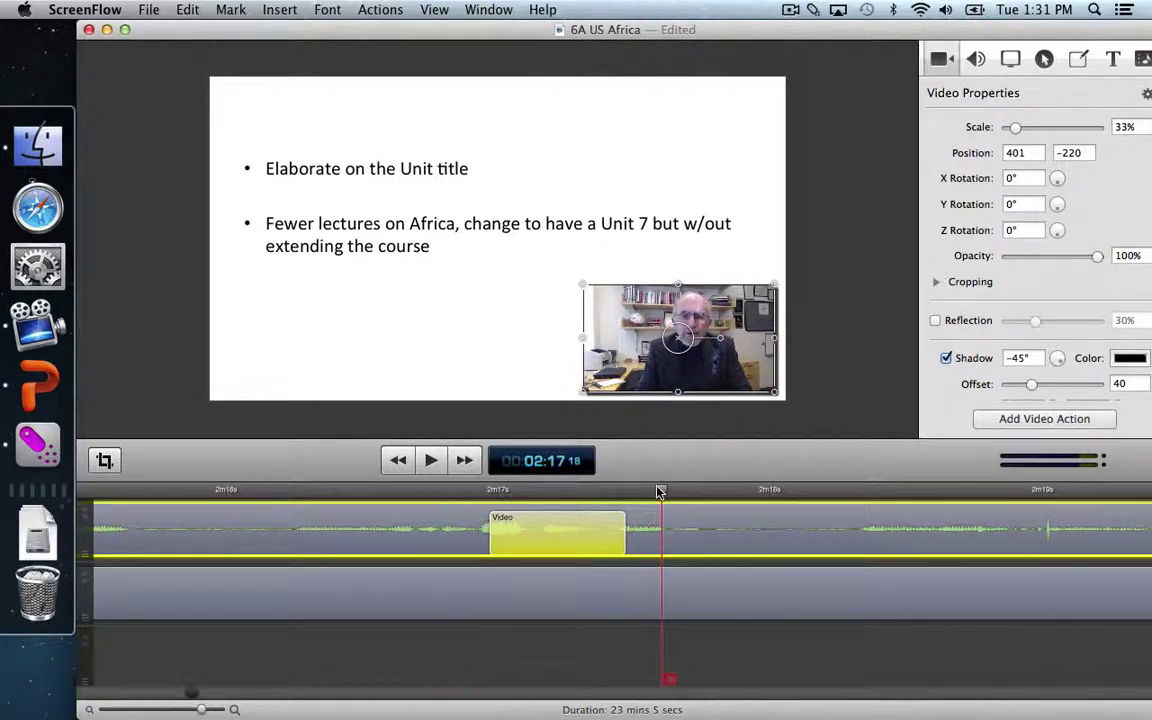
click(434, 493)
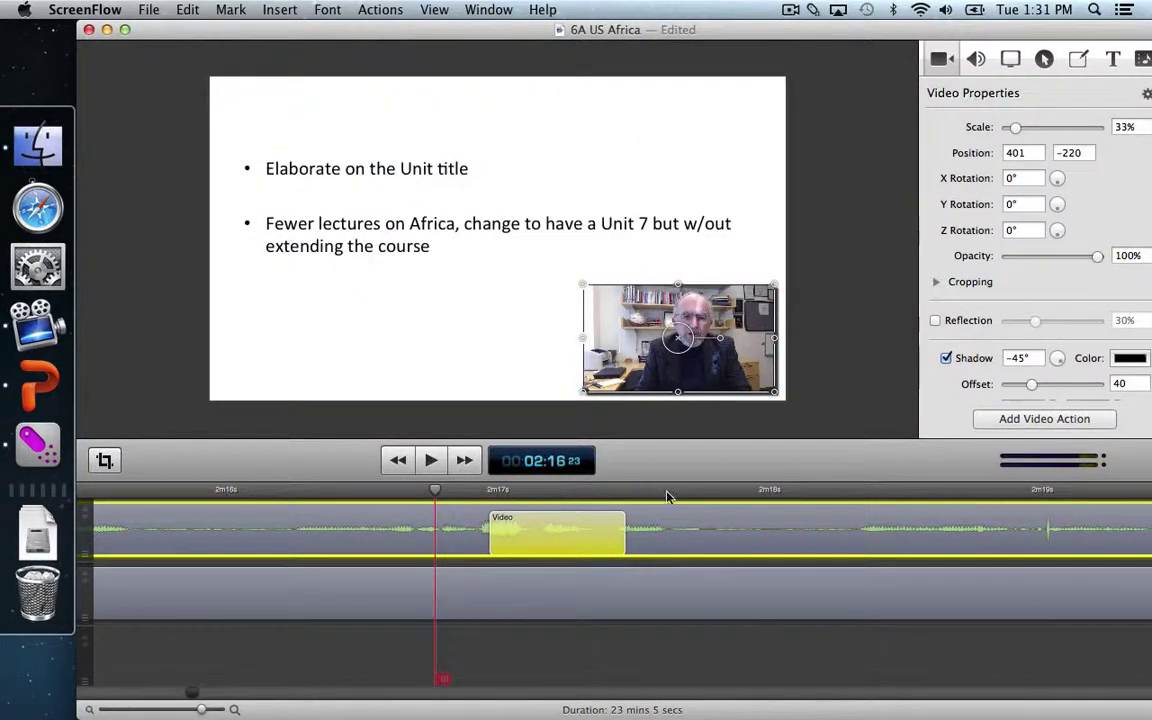
click(668, 492)
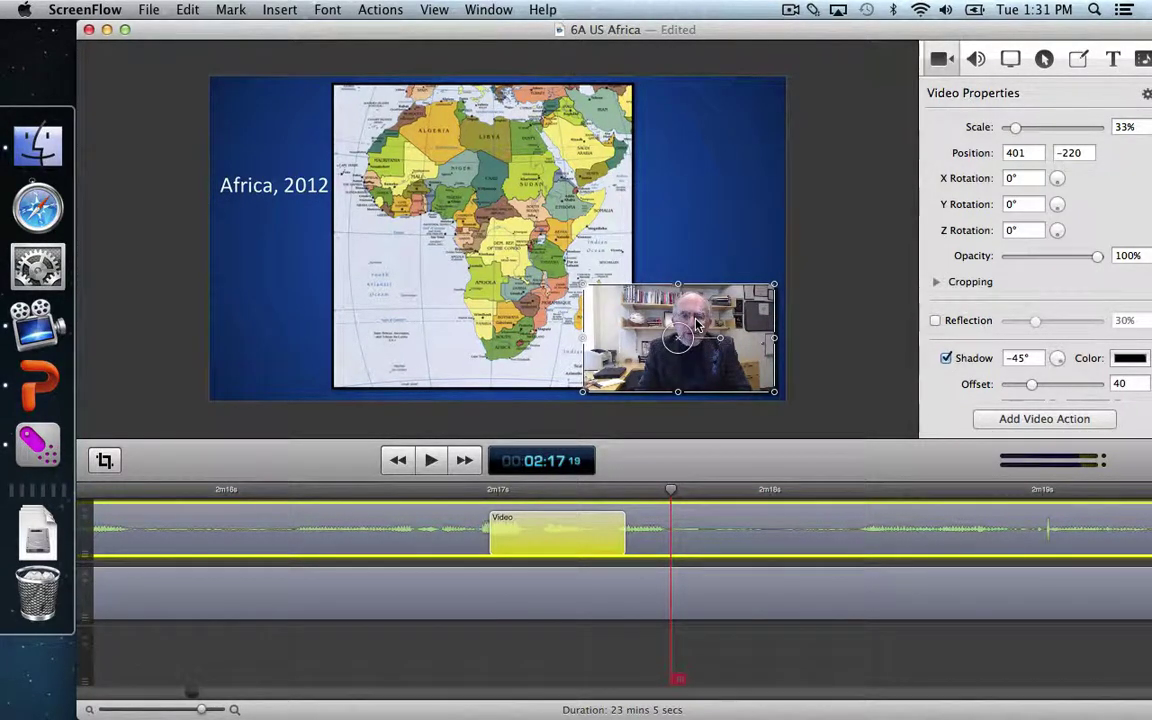
- Crop the camera video's left and right edges, trimming more from the left side
key(ctrl)
key(ctrl)
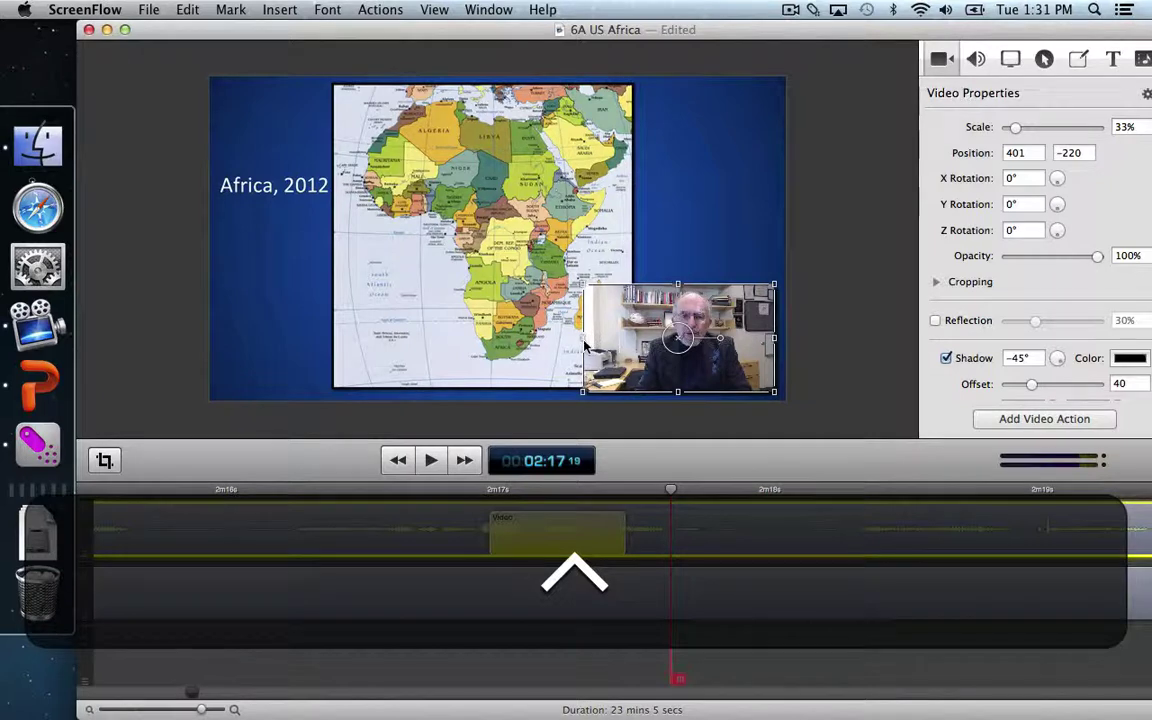
drag(585, 343, 615, 335)
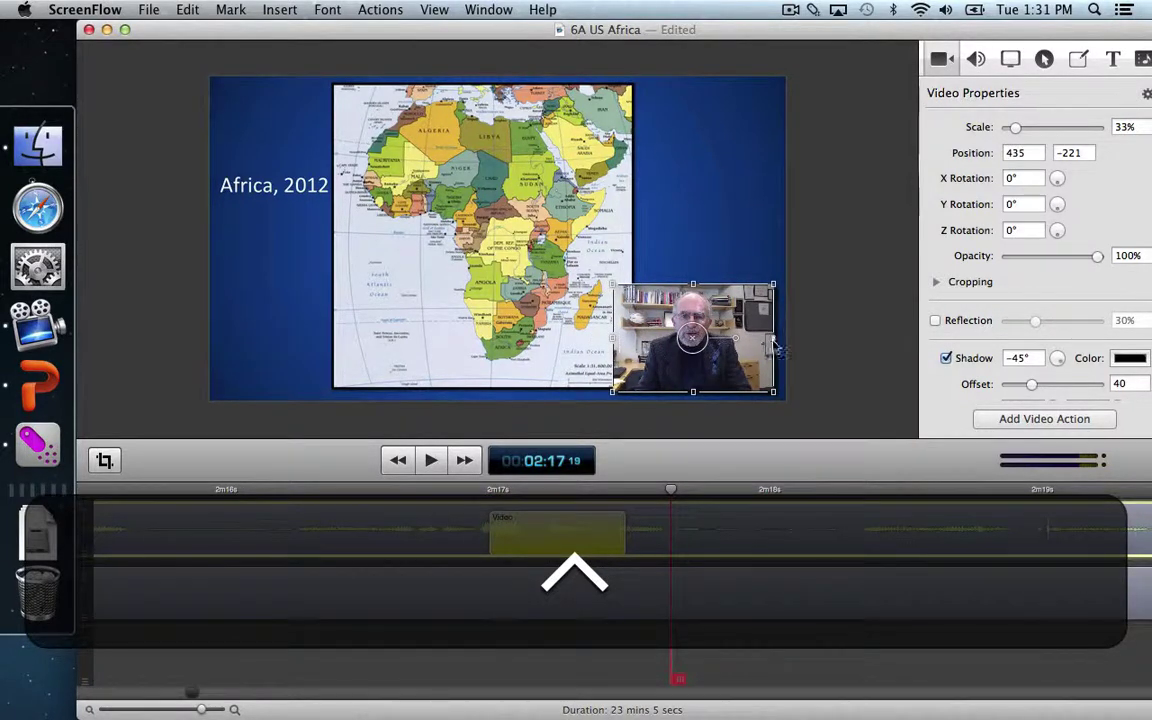
drag(775, 345, 768, 345)
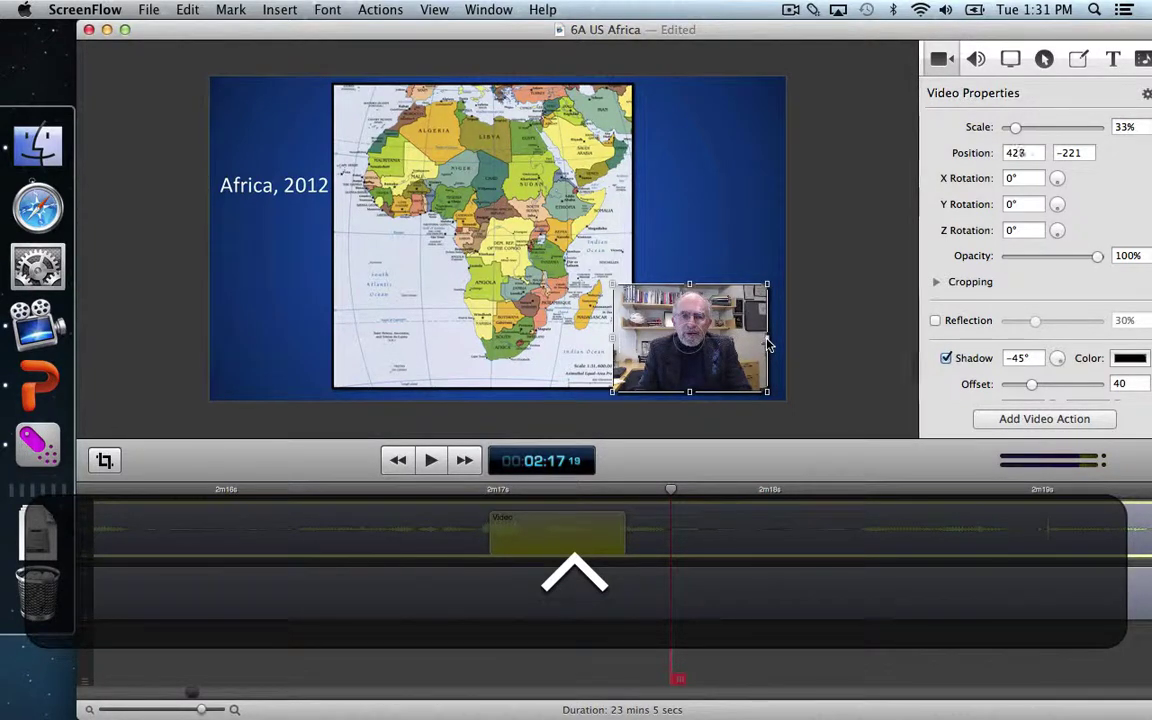
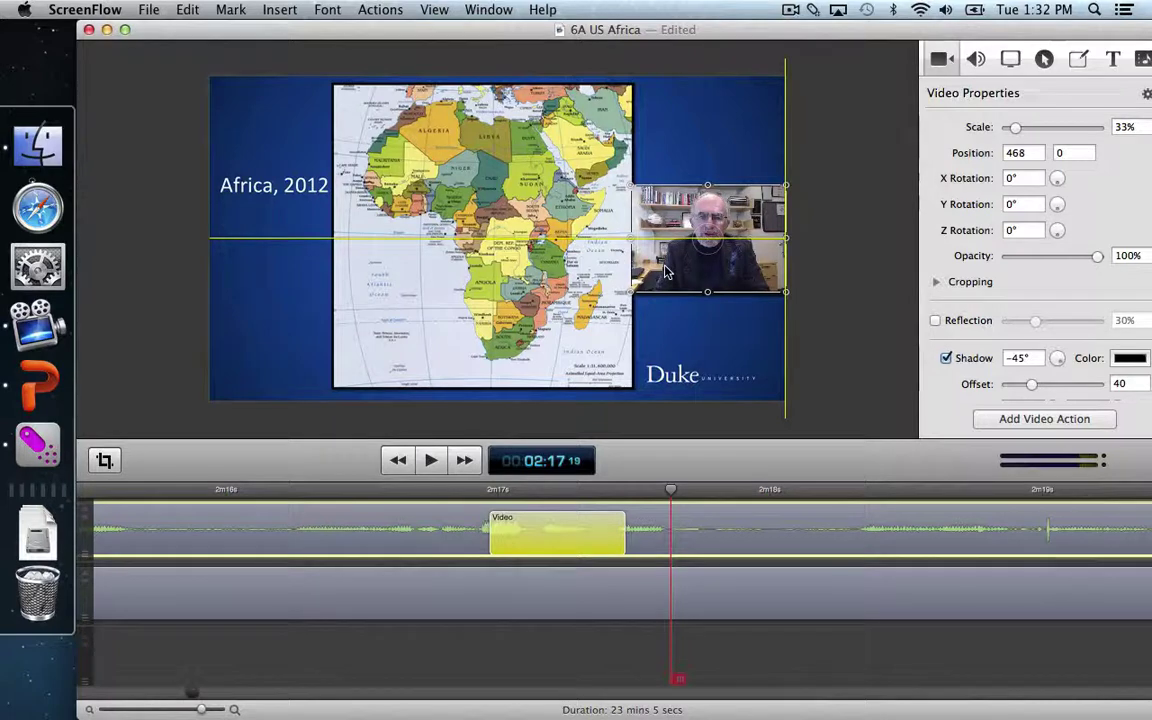
- Place the camera video flush with the slide's right edge, vertically centred at 468, 0, and scale it down proportionally to 30%
mouse_move(665, 271)
mouse_down()
mouse_move(570, 270)
mouse_move(635, 271)
mouse_move(650, 165)
mouse_move(666, 273)
mouse_up()
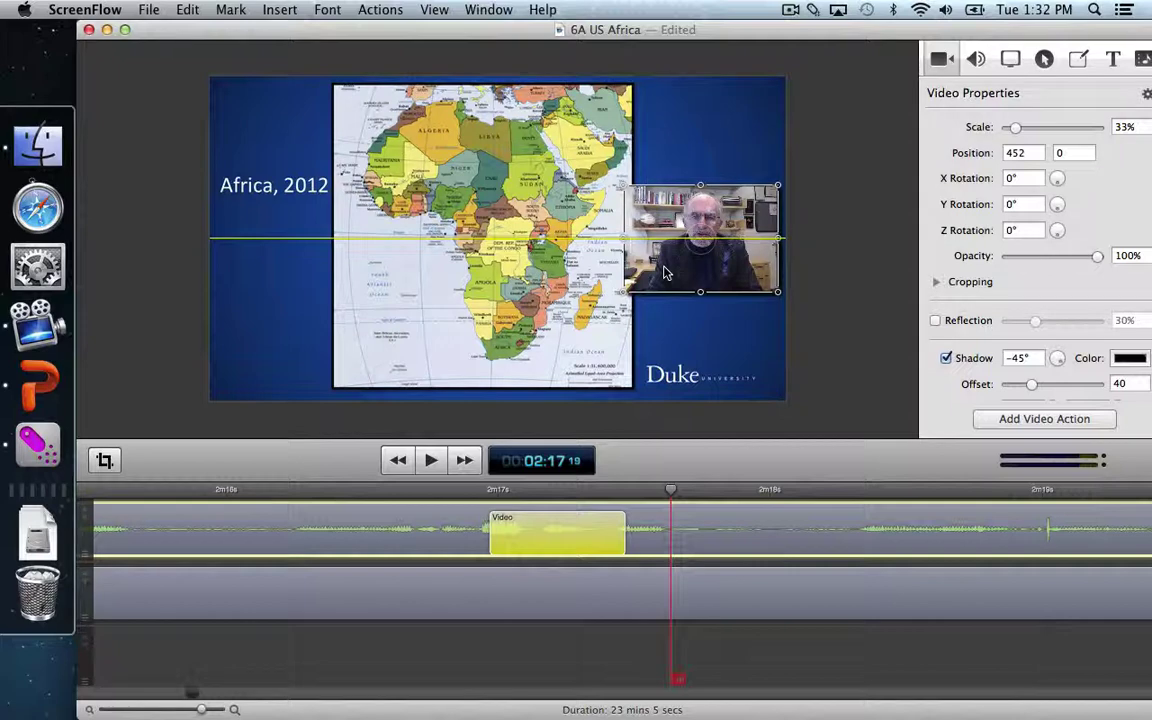
mouse_move(665, 272)
mouse_down()
mouse_move(459, 272)
mouse_move(340, 248)
mouse_move(294, 172)
mouse_move(284, 226)
mouse_move(297, 308)
mouse_move(445, 338)
mouse_move(569, 281)
mouse_move(673, 270)
mouse_up()
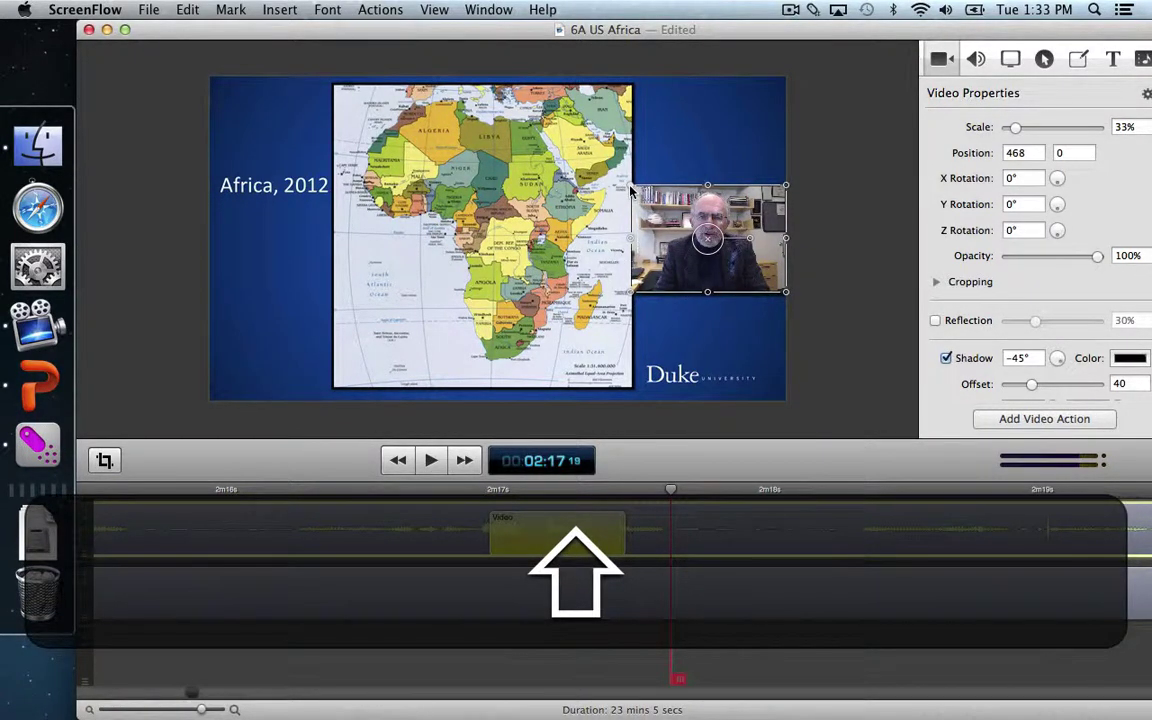
drag(645, 187, 666, 207)
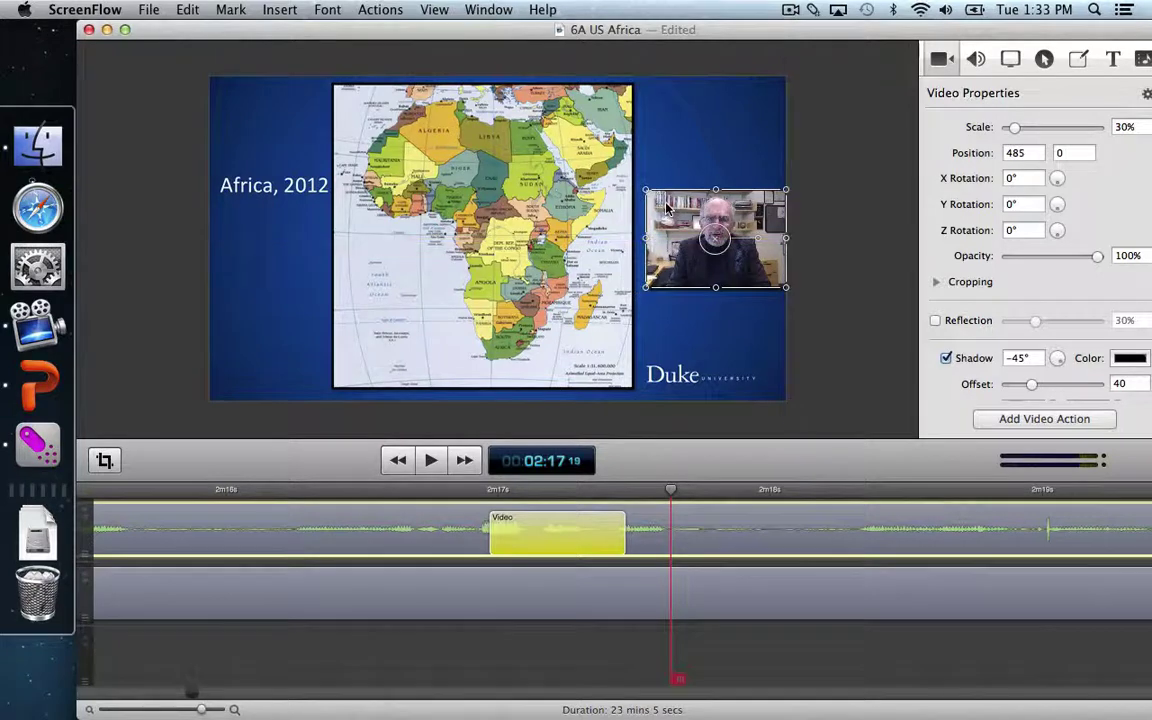
- Shift the camera video slightly left to position 467, 0, centring it between the map and the slide's right edge
key(Left)
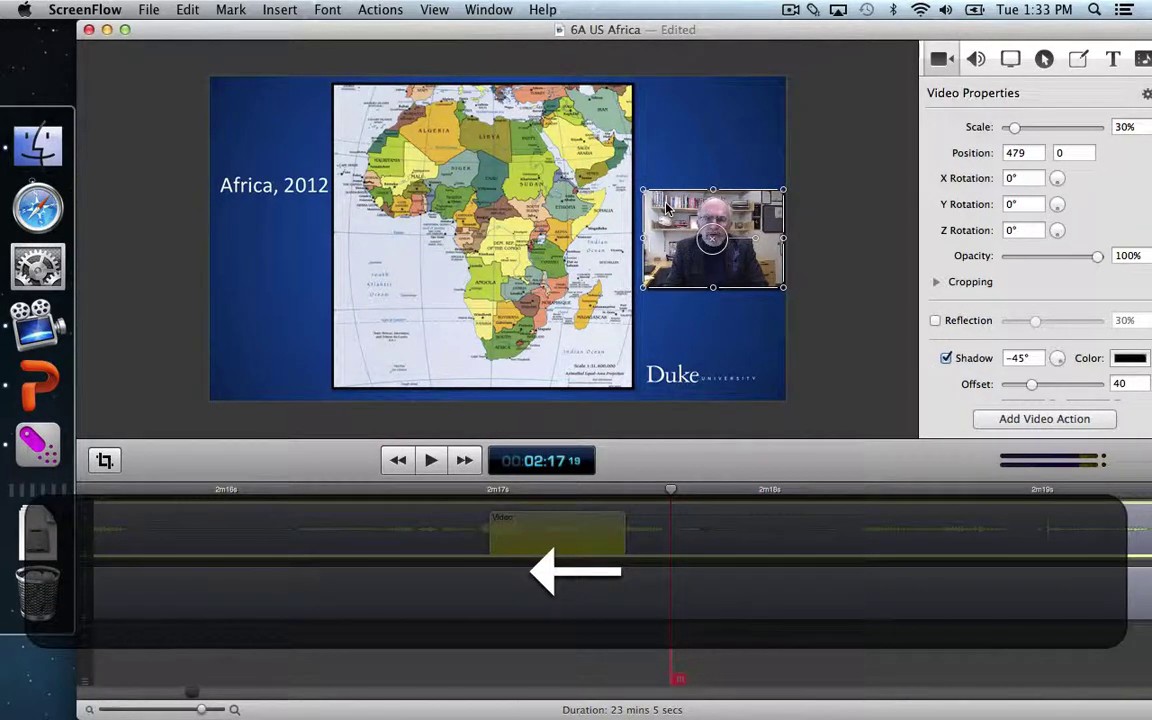
key(Left)
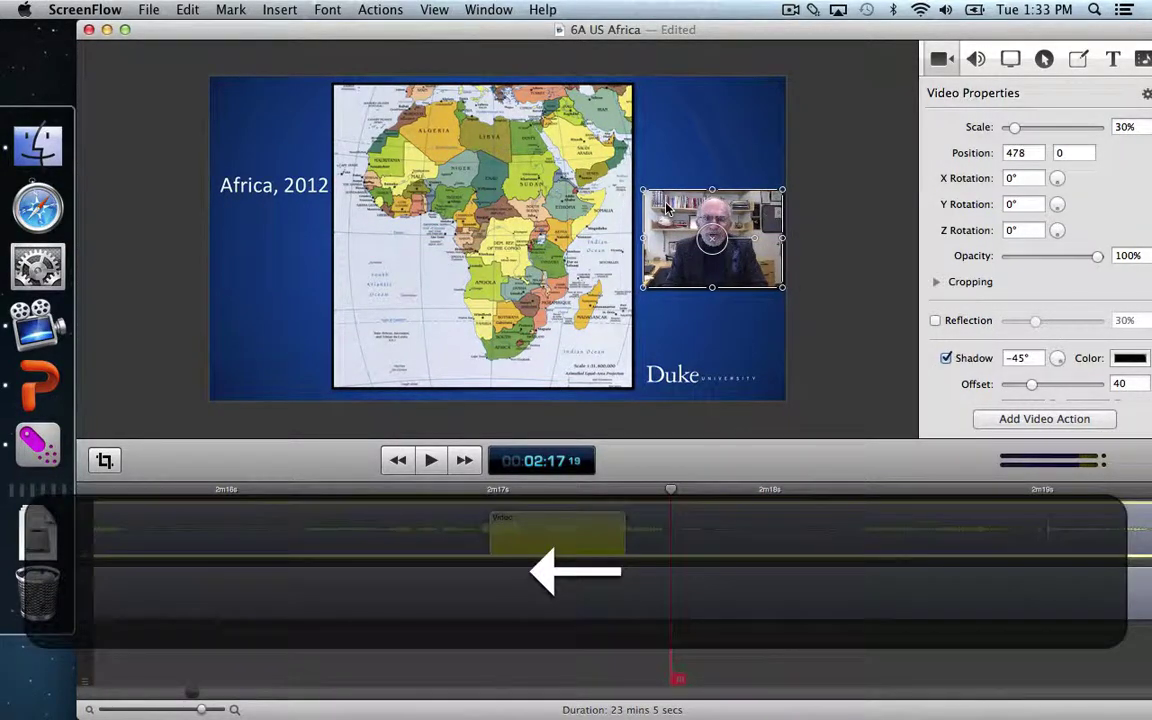
key(Left)
key(Left)
key(Left)
key(Left)
key(Left)
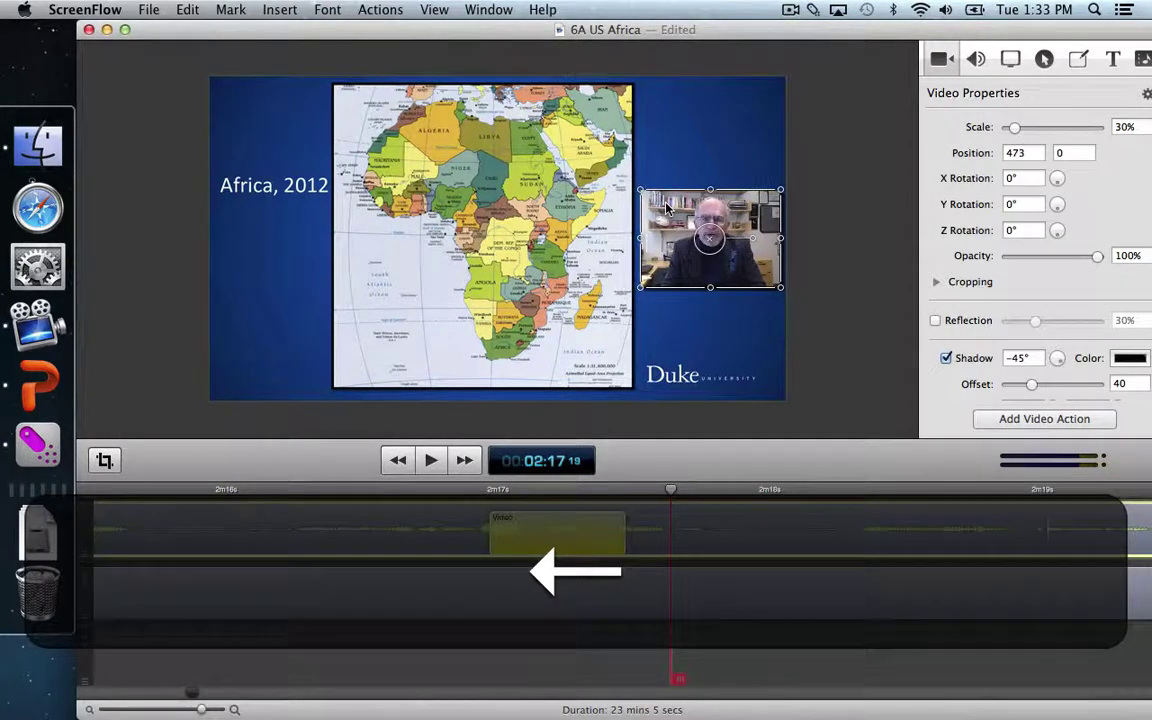
key(Up)
key(Up)
drag(668, 207, 662, 204)
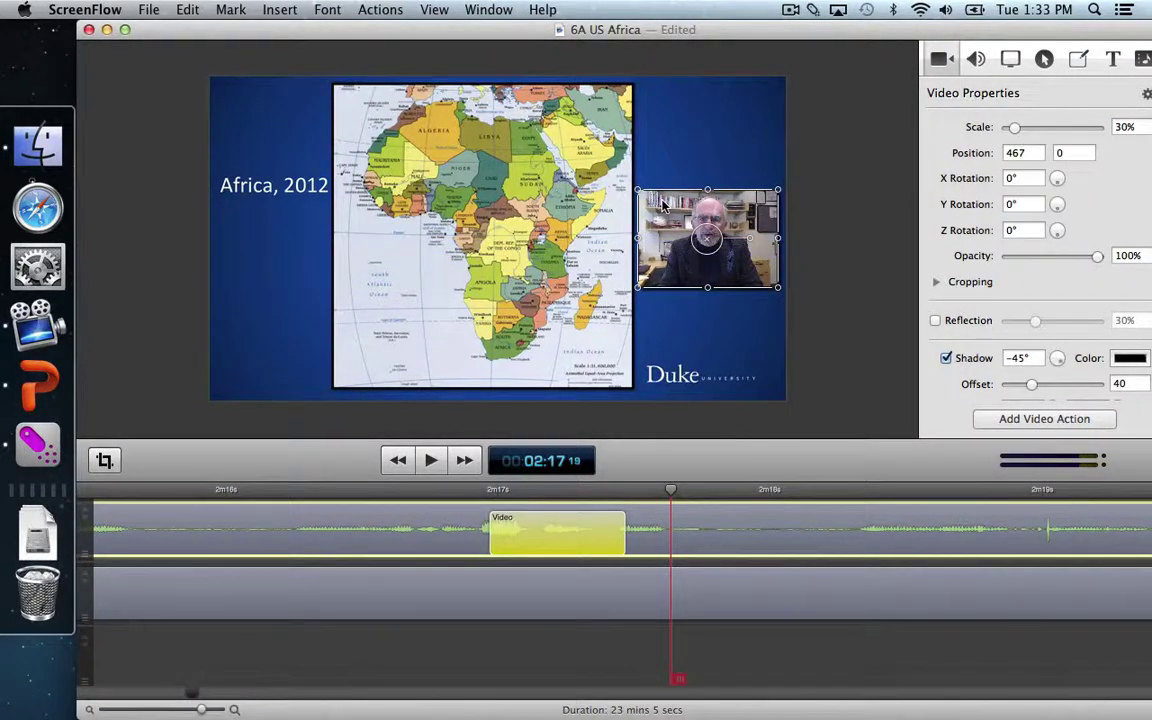
- Nudge the camera video slightly right to position 471, 0 and deselect it
key(Right)
key(Right)
key(Right)
key(Right)
key(Right)
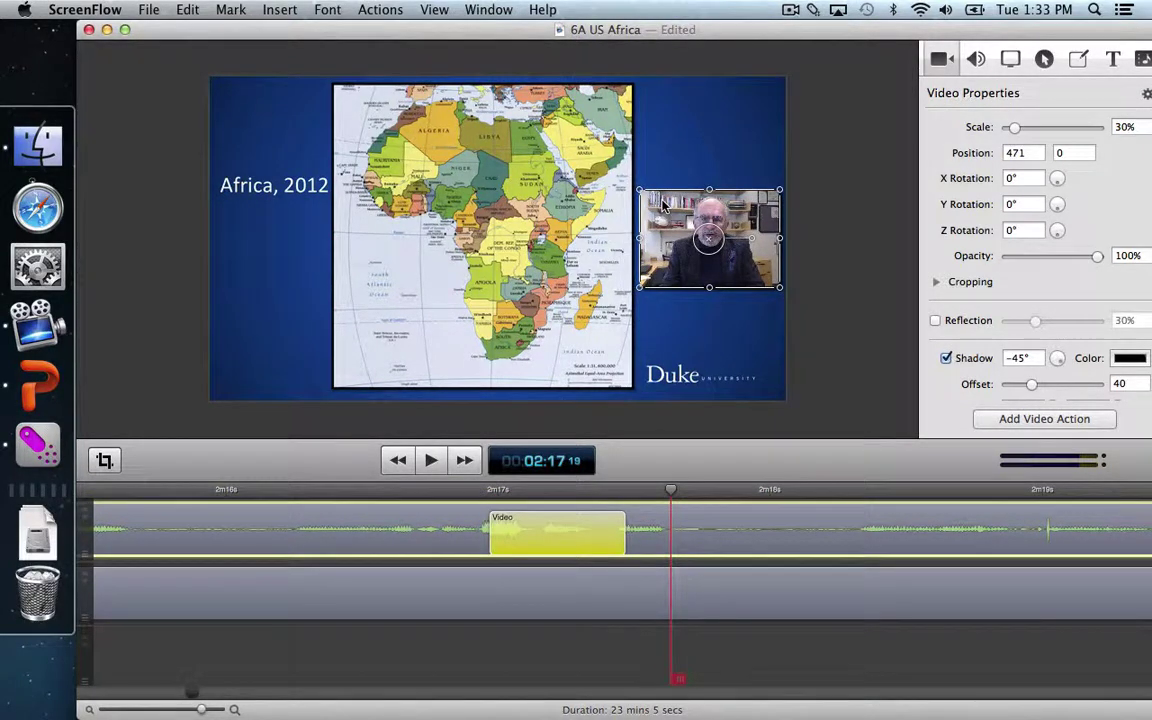
key(Left)
click(840, 226)
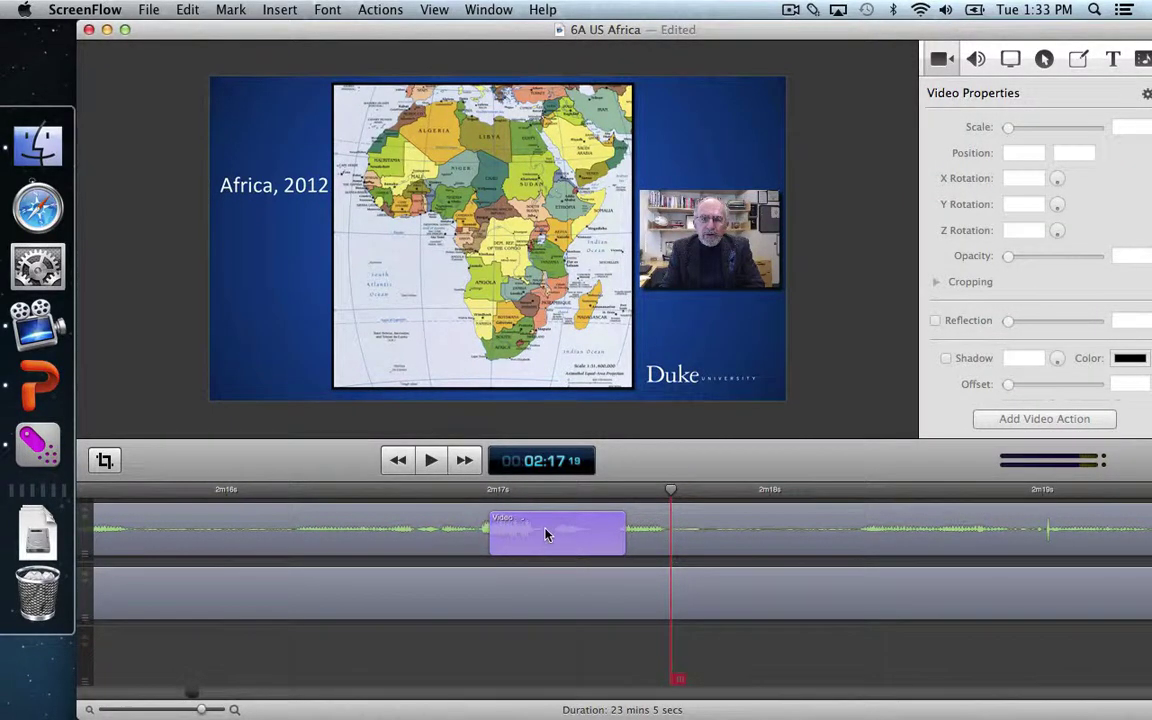
- Move the playhead to 00:02:16 frame 24, just before the video action, and play across the action to preview the transition
click(446, 492)
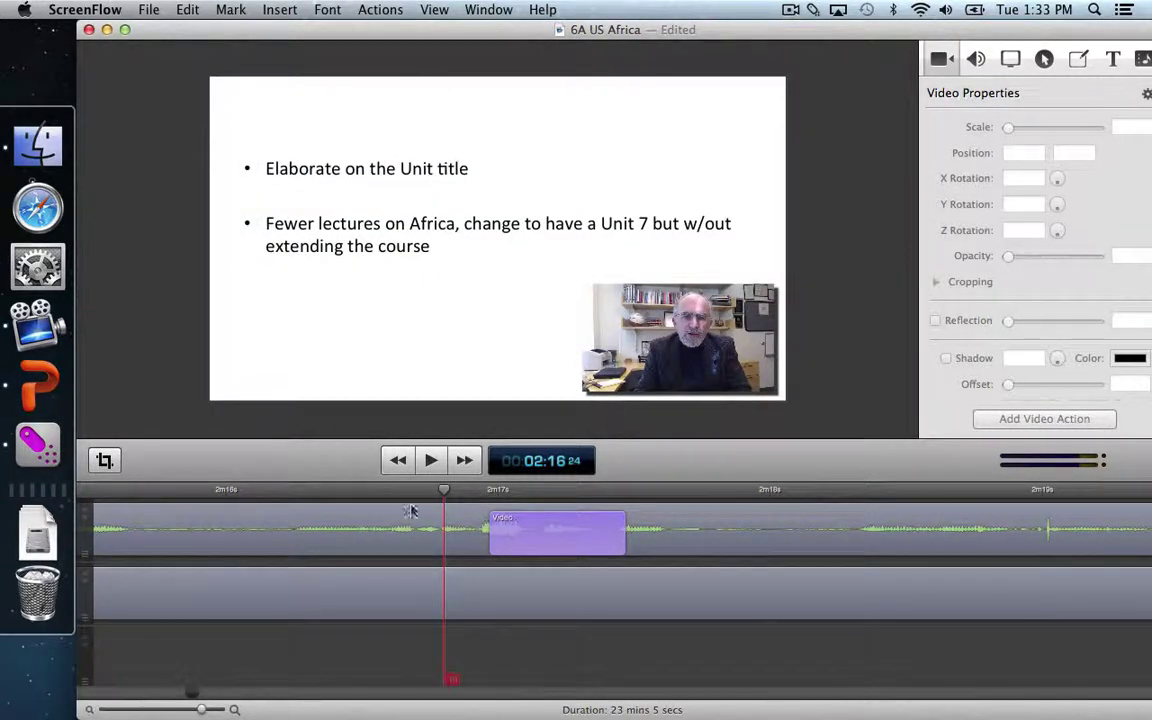
drag(400, 492, 241, 493)
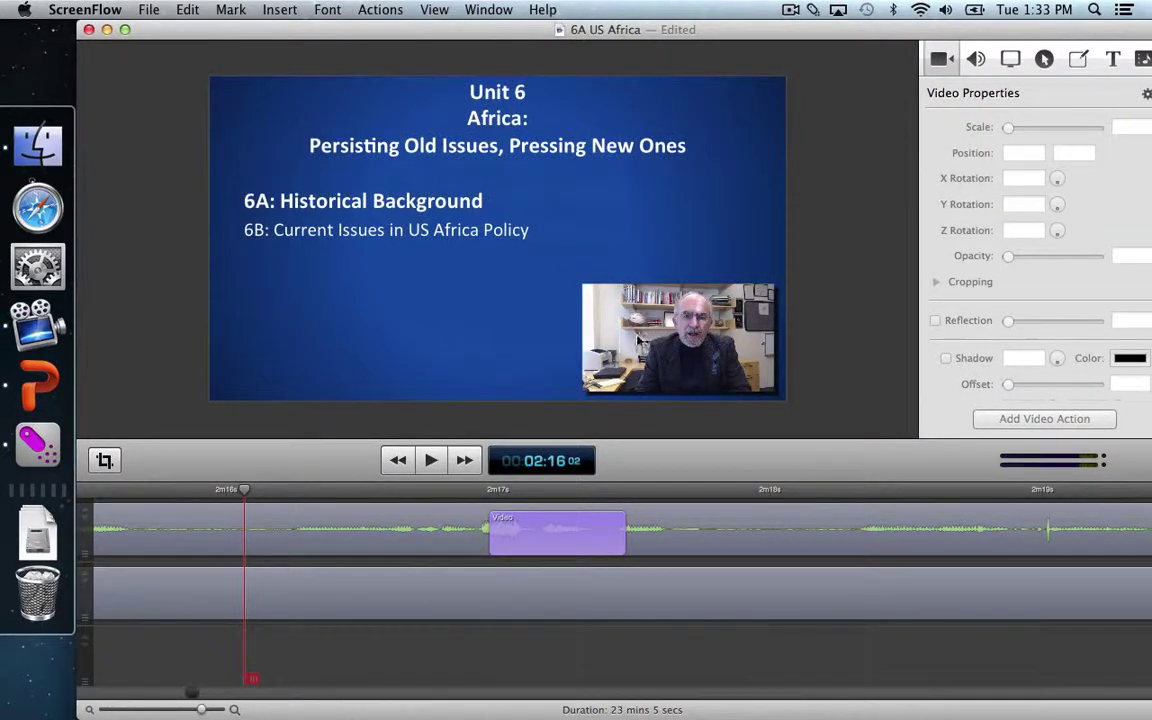
drag(381, 497, 441, 496)
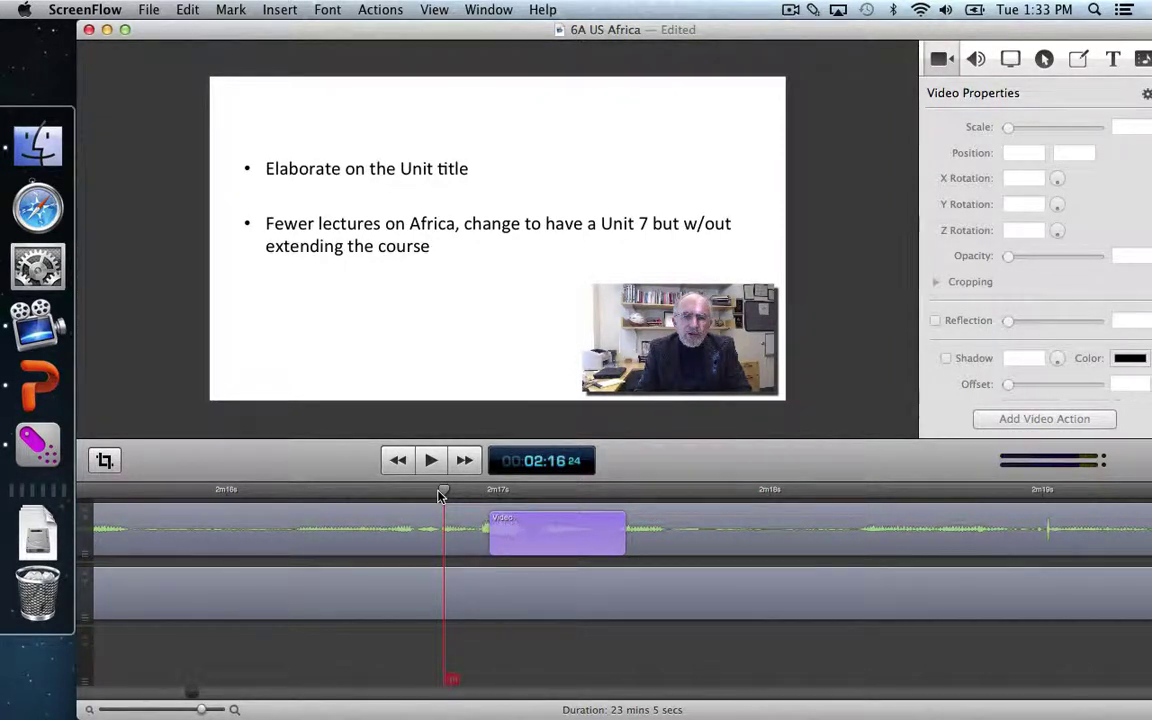
key(space)
key(space)
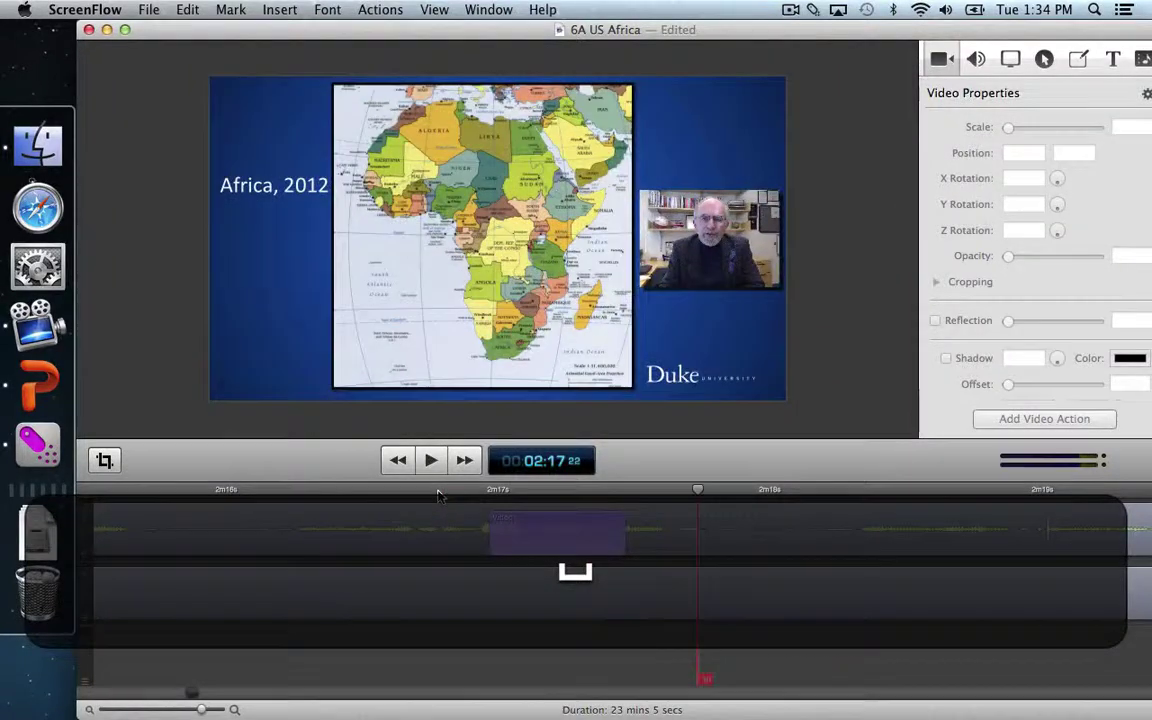
- Step frame by frame through the video action up to 00:02:17 frame 21, examining how the camera video shrinks and moves
click(490, 493)
key(Right)
key(Right)
key(Right)
key(Right)
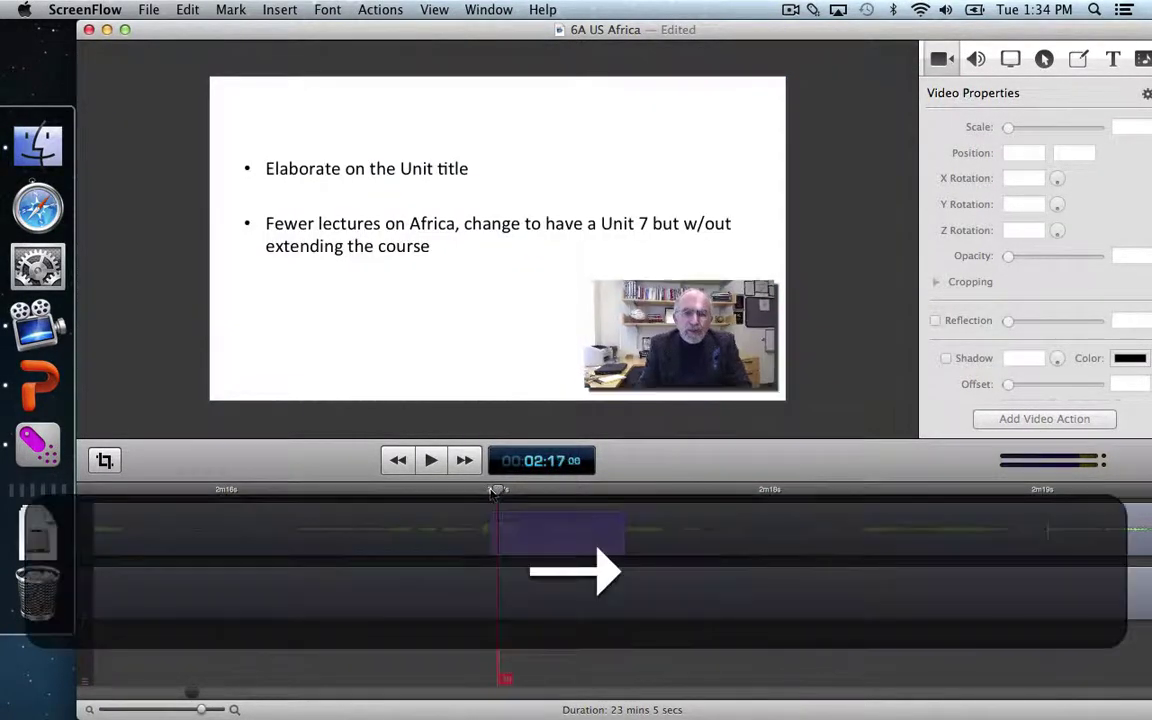
key(Right)
key(Right)
key(Right)
key(Right)
key(Right)
key(Right)
key(Right)
key(Right)
key(Right)
key(Right)
key(Right)
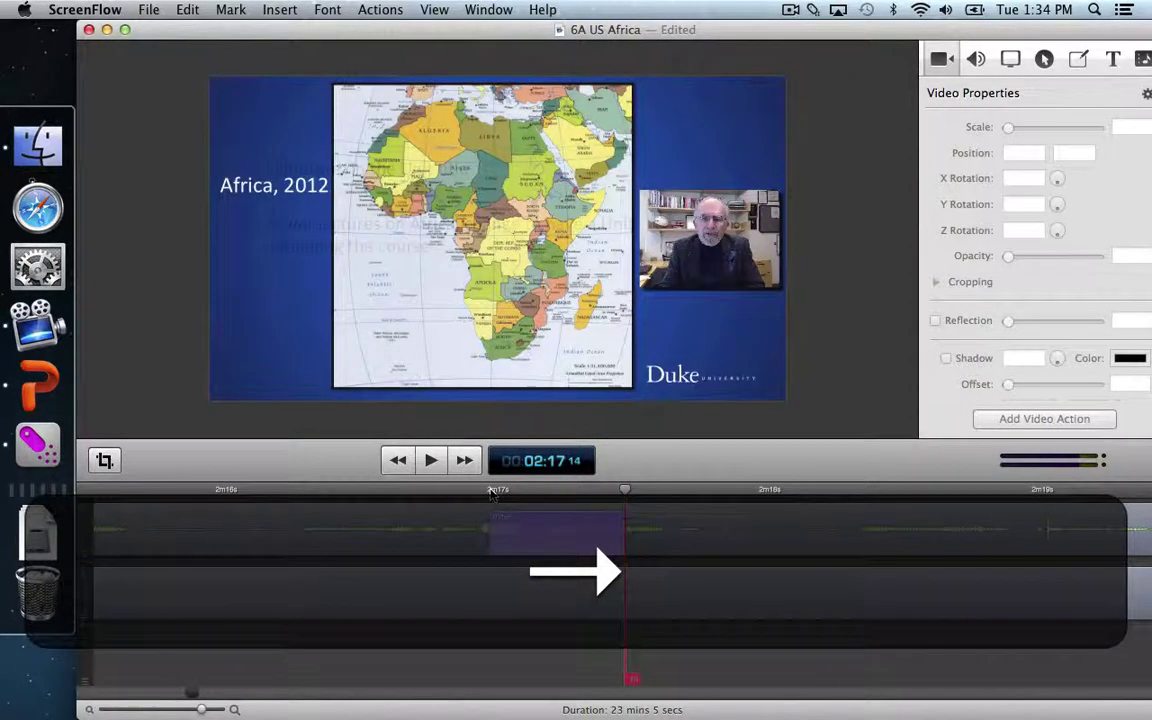
key(Right)
key(Right)
key(Right)
key(Right)
key(Right)
key(Right)
key(Right)
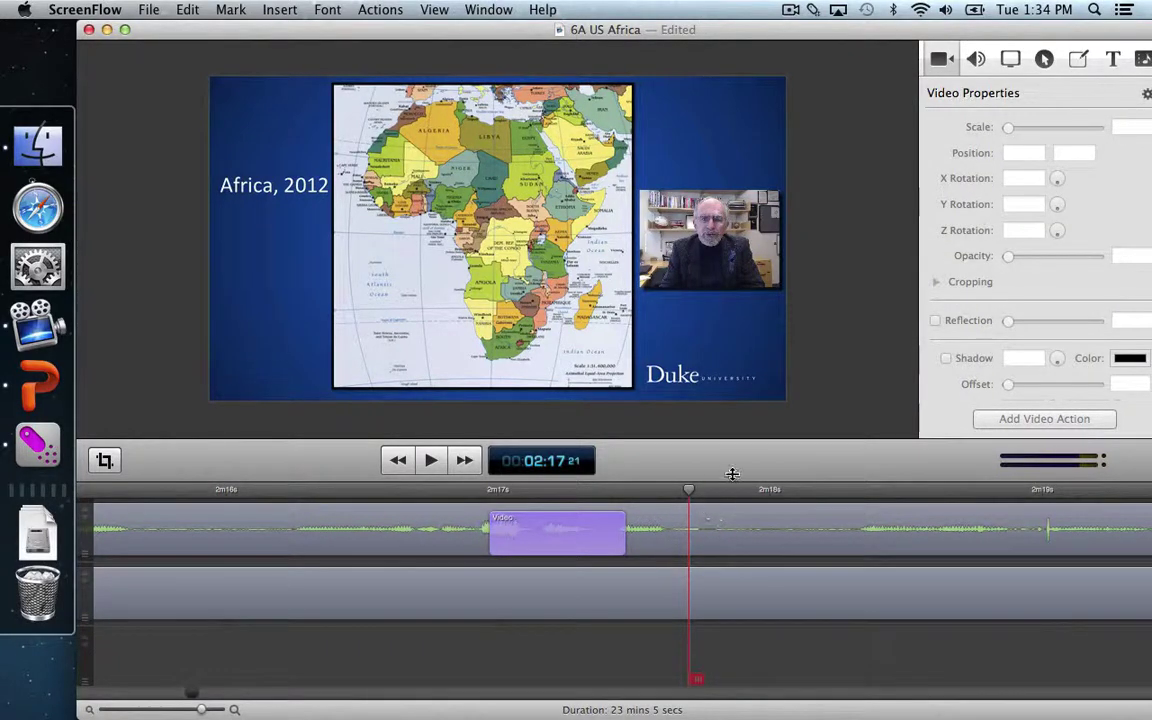
- Park the playhead at 00:02:17 frame 15 and delete the existing video action from the camera clip
click(452, 493)
drag(452, 493, 633, 493)
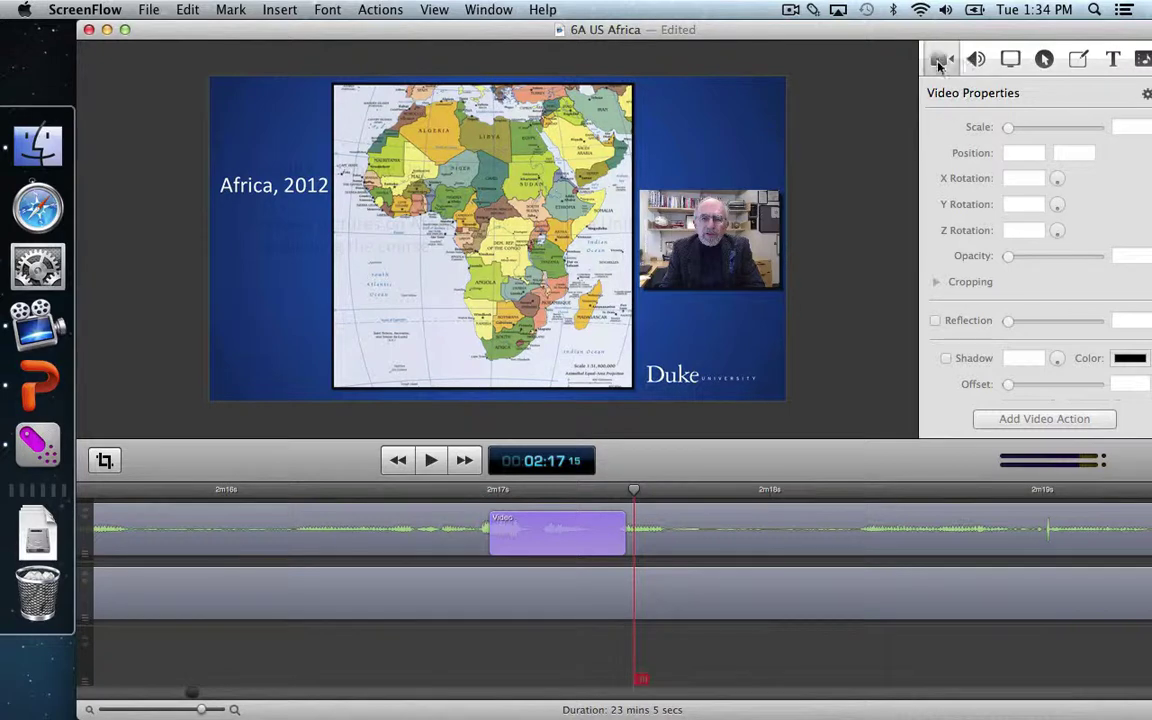
click(742, 511)
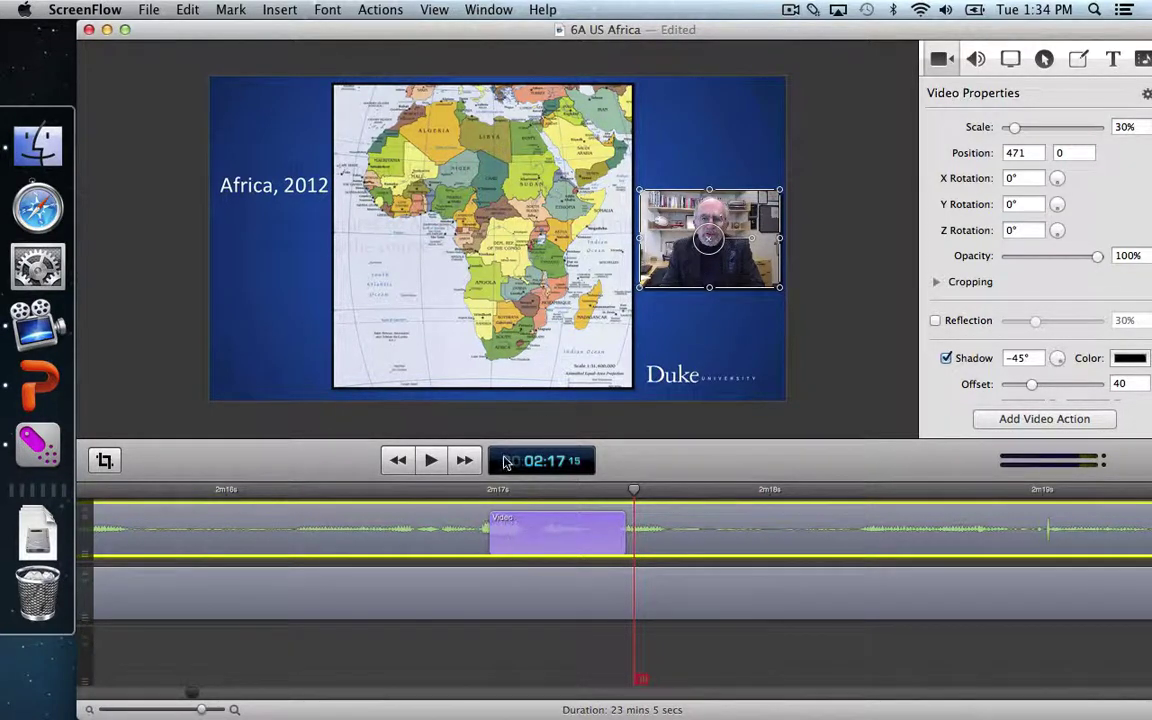
click(559, 539)
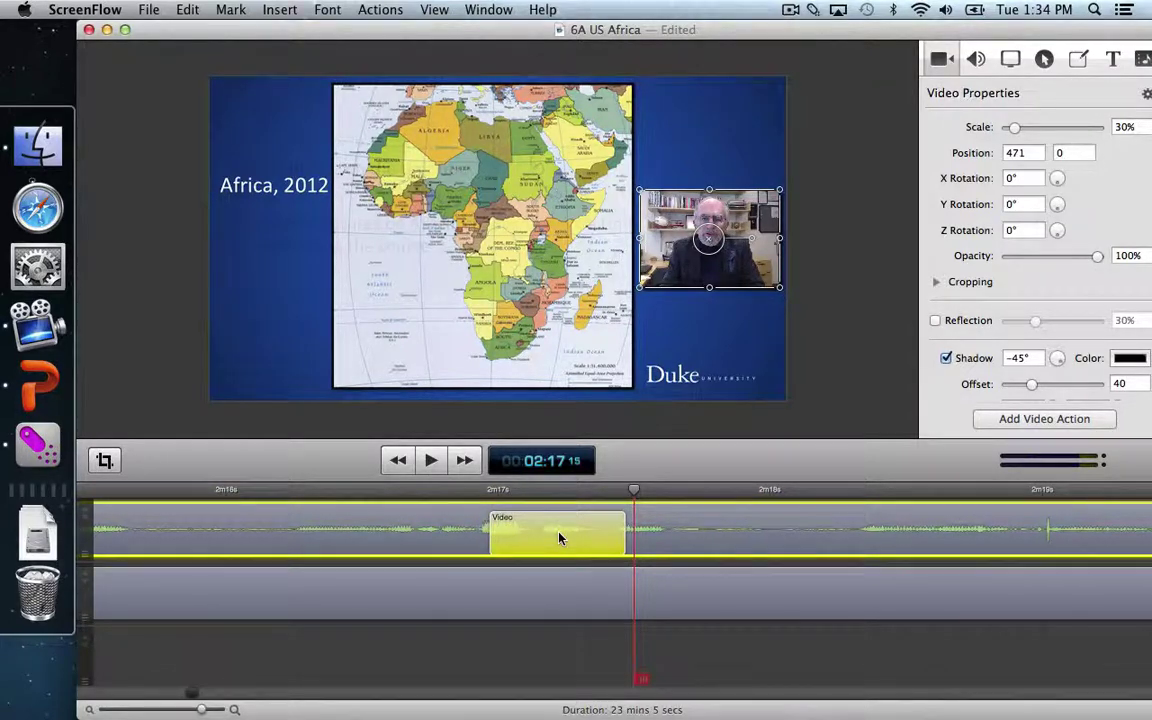
key(BackSpace)
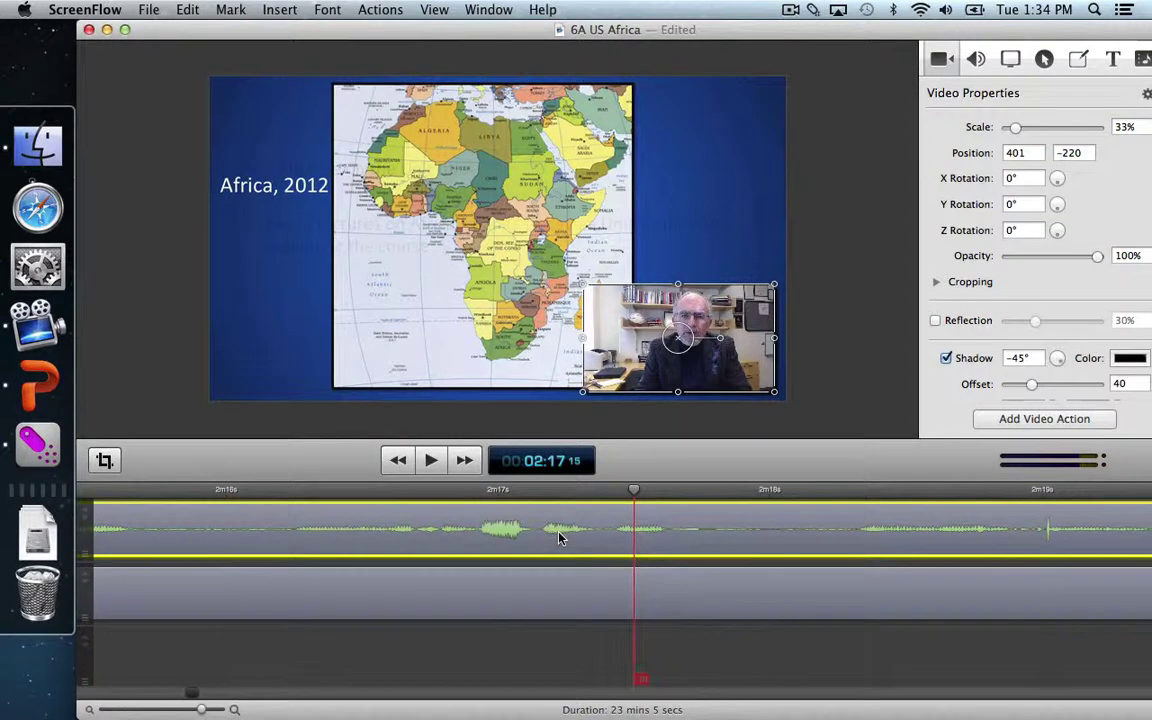
- Add a video action at the playhead that sets the camera video's opacity to 0, and scrub across it to check the fade-out
click(1010, 420)
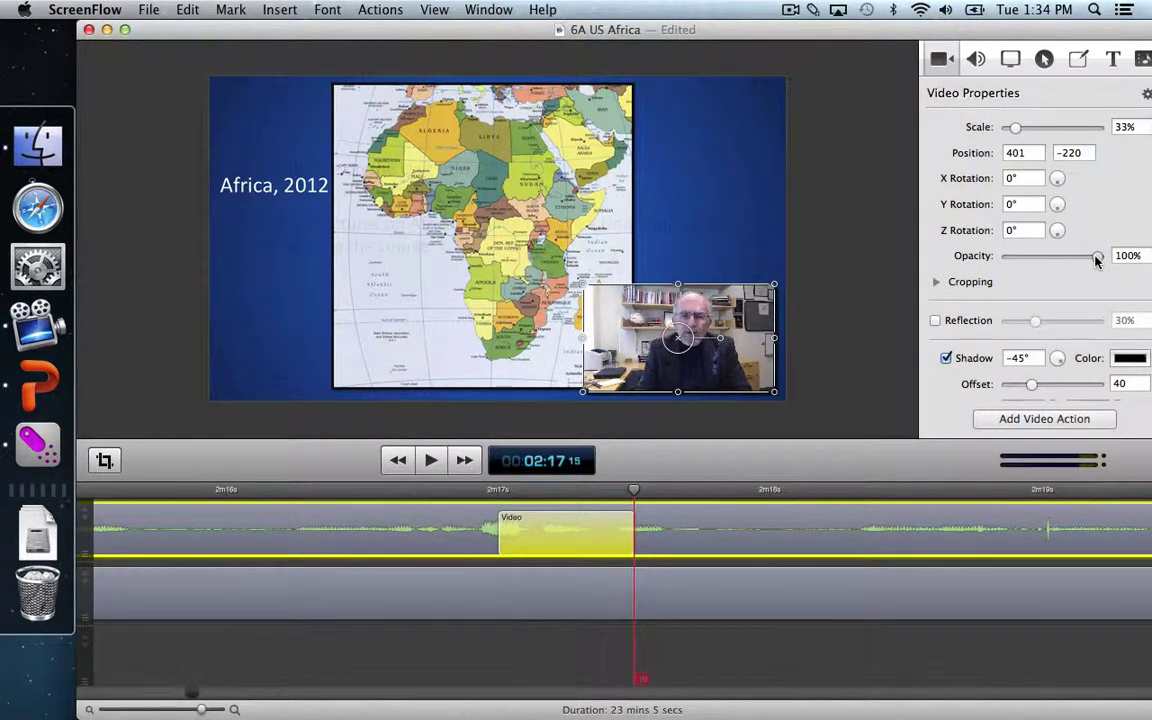
drag(1096, 259, 1005, 262)
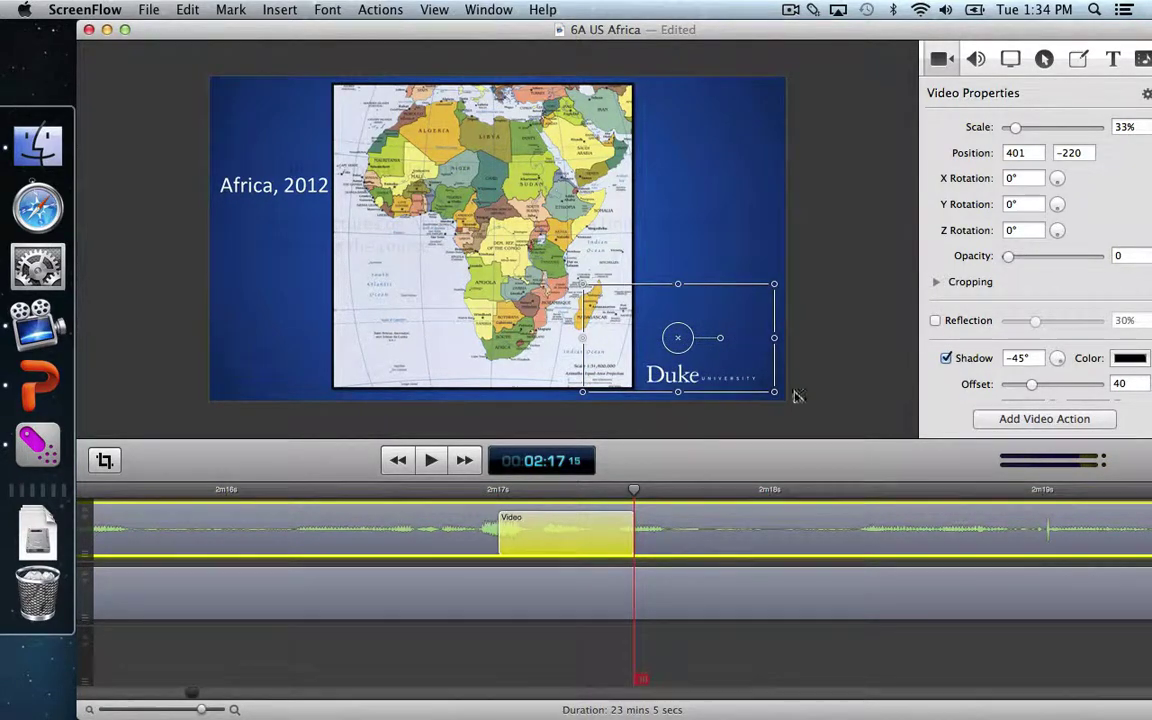
key(Right)
key(Right)
key(Right)
key(Right)
key(Right)
key(Right)
click(480, 491)
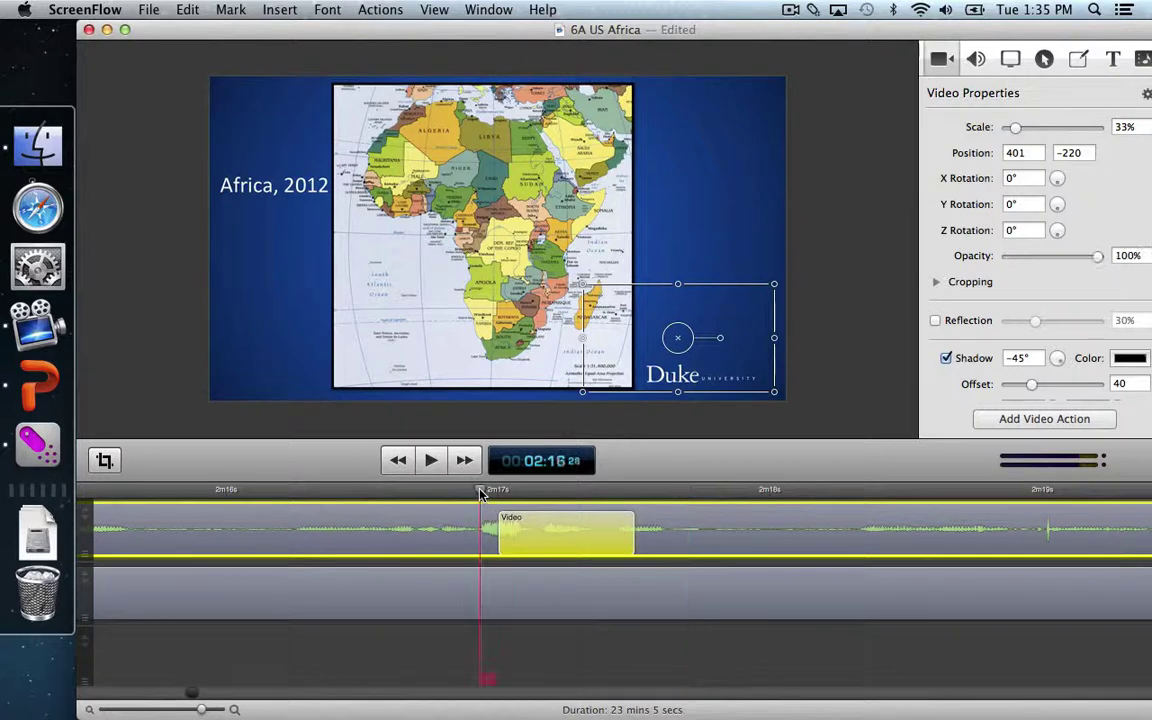
drag(480, 493, 951, 490)
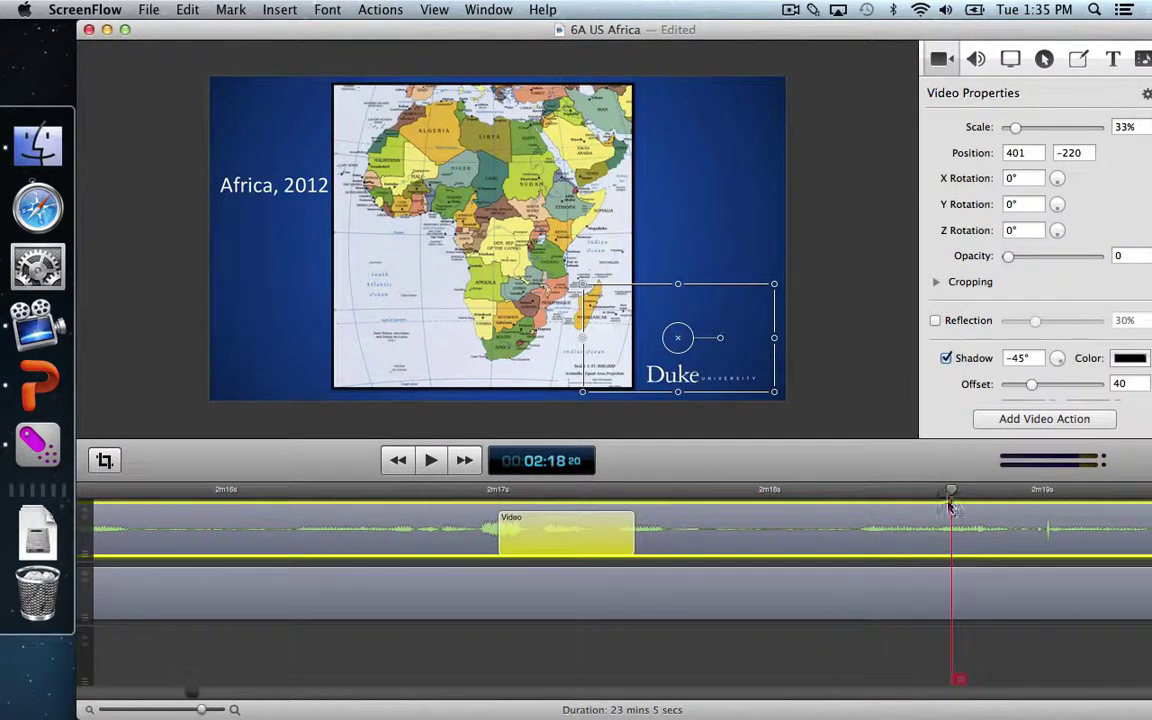
- Add a second video action at 00:03:38 frame 03, where the map slide ends, and set the camera video's opacity to 100%
scroll(931, 541, right, 8)
click(920, 490)
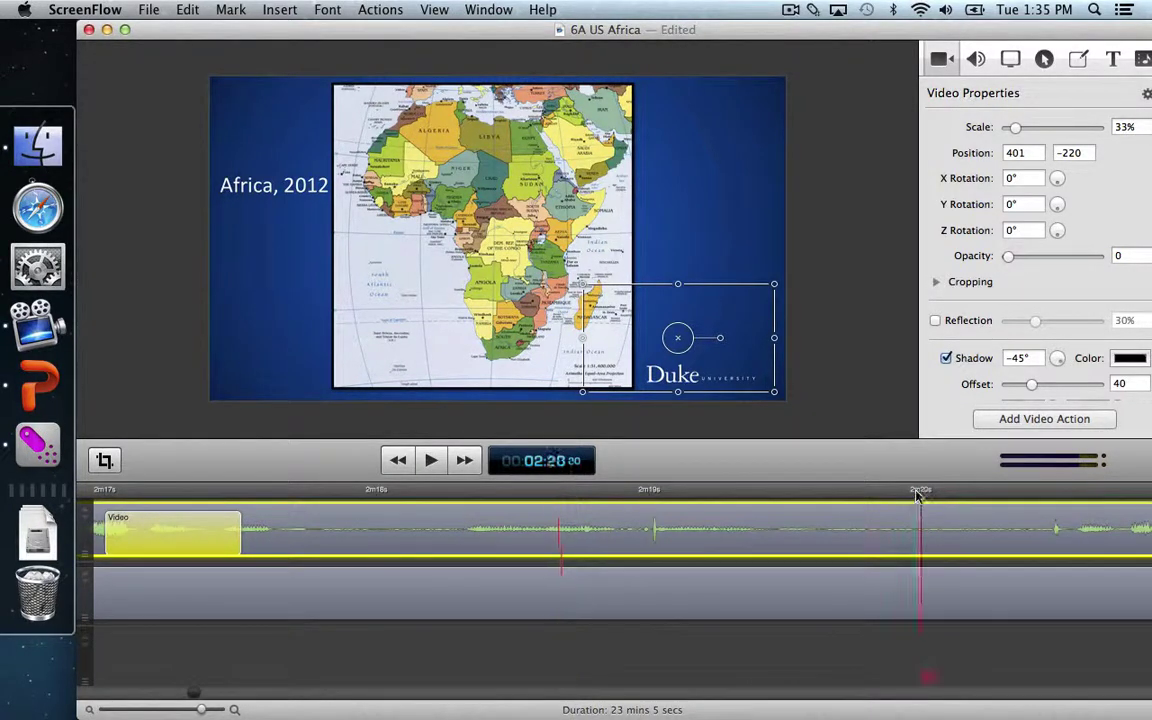
key(super+minus)
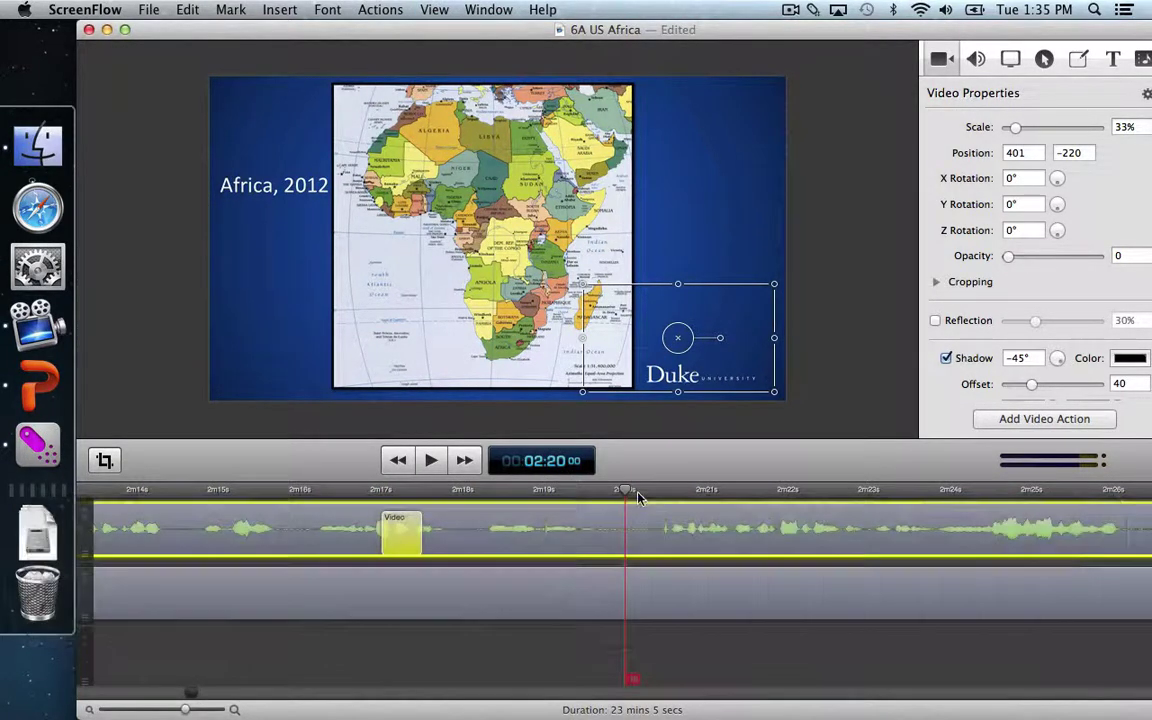
drag(627, 492, 548, 495)
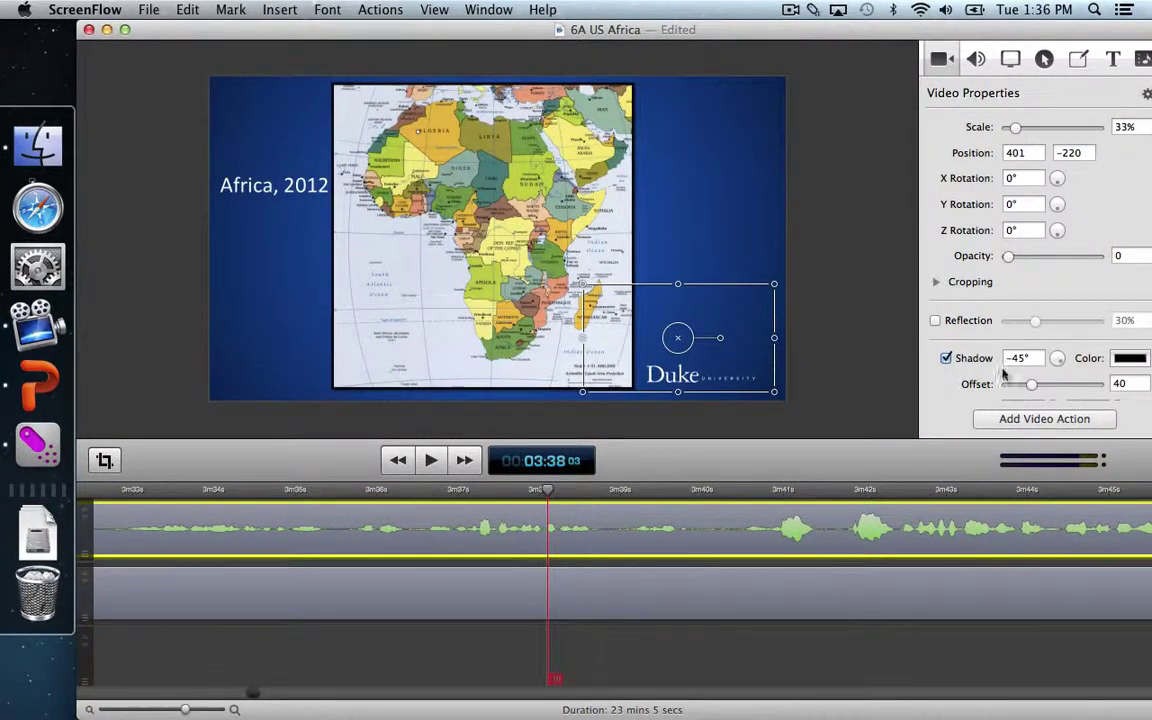
click(1003, 419)
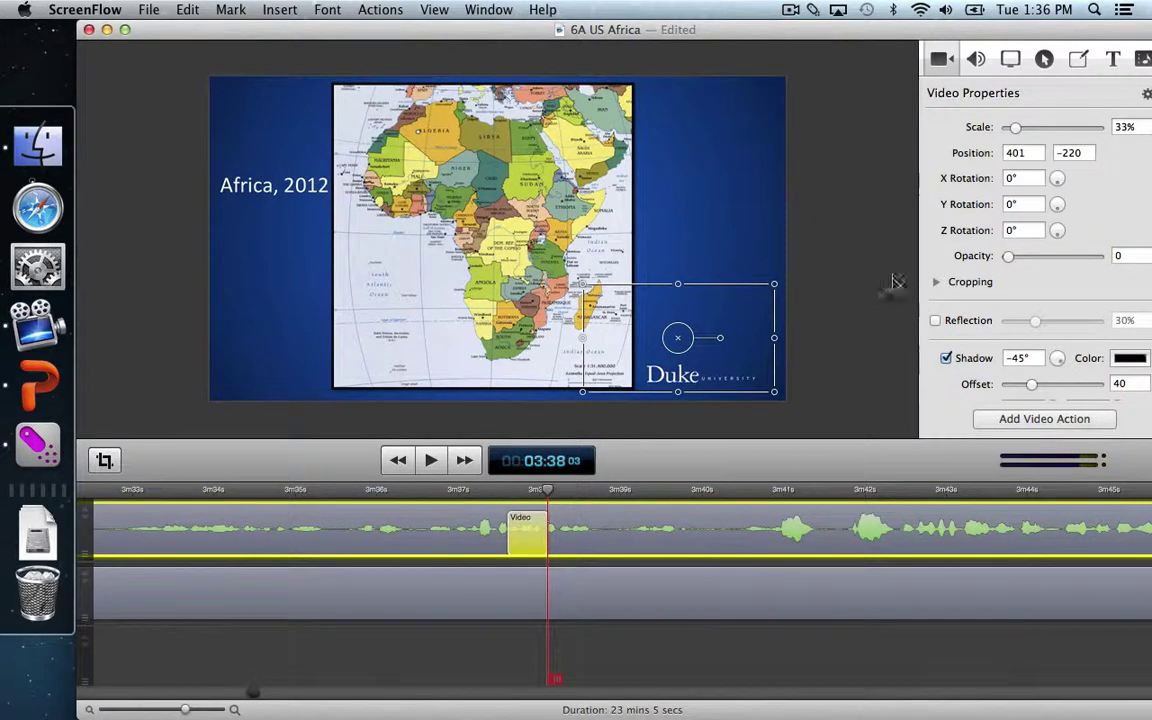
drag(615, 493, 572, 493)
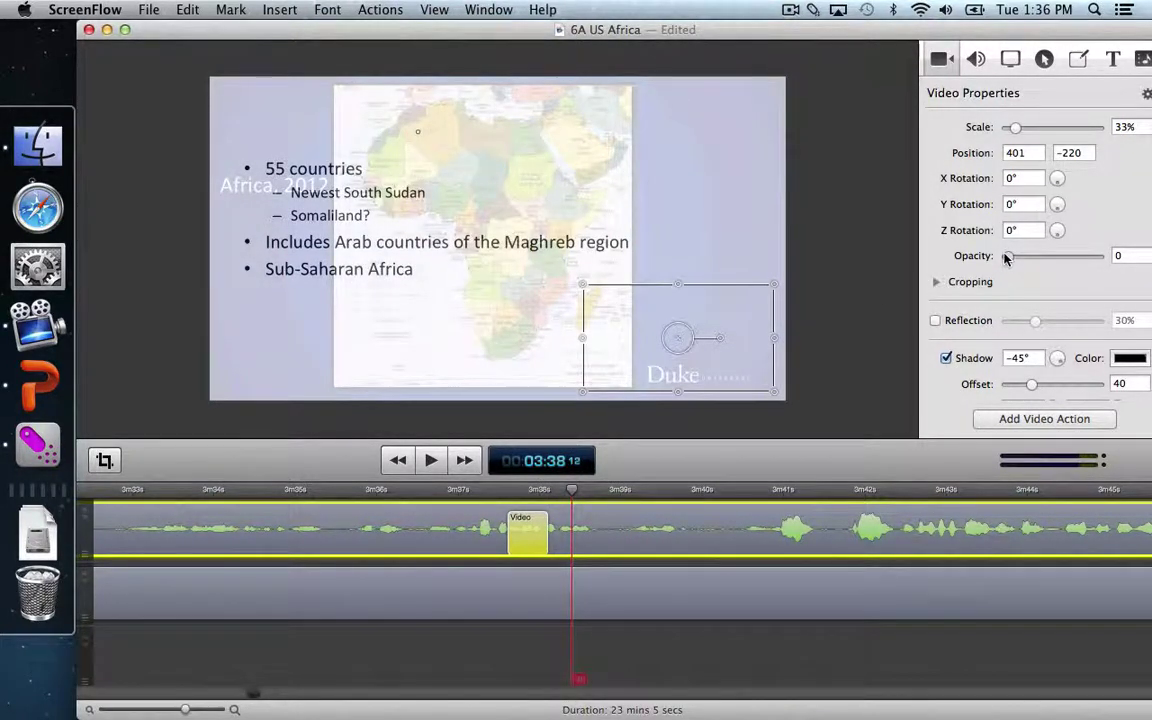
drag(1006, 257, 1117, 256)
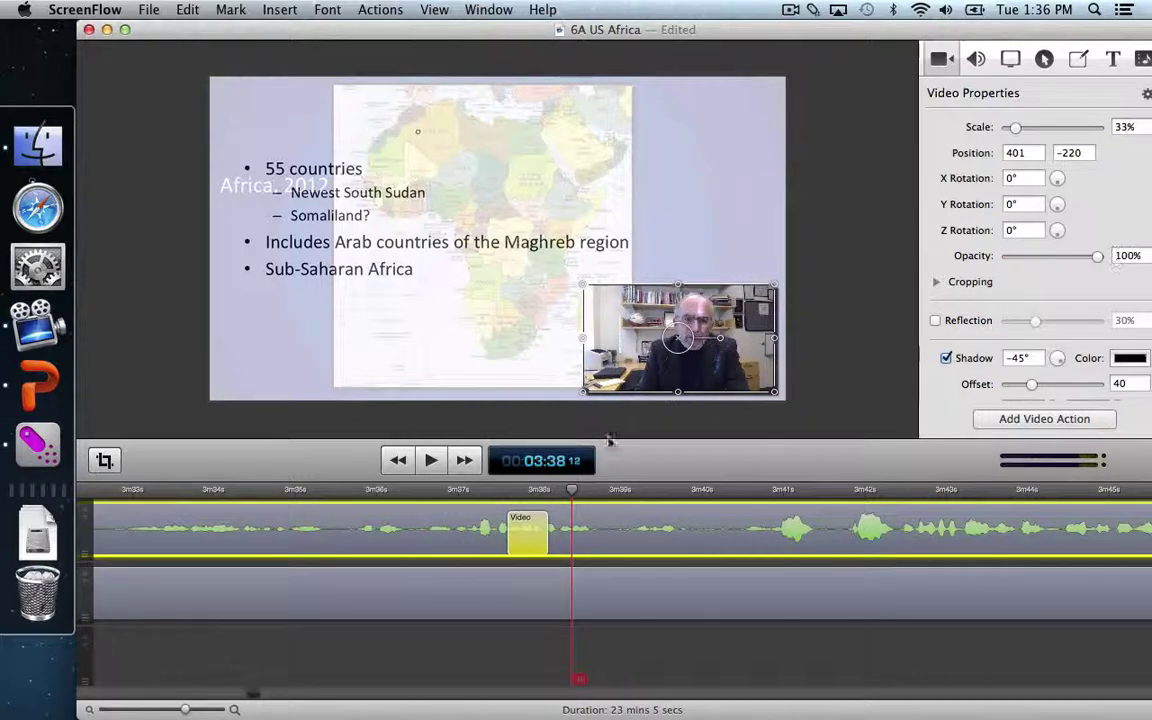
- Play from just before the second video action to preview the camera video fading back in
click(496, 493)
key(space)
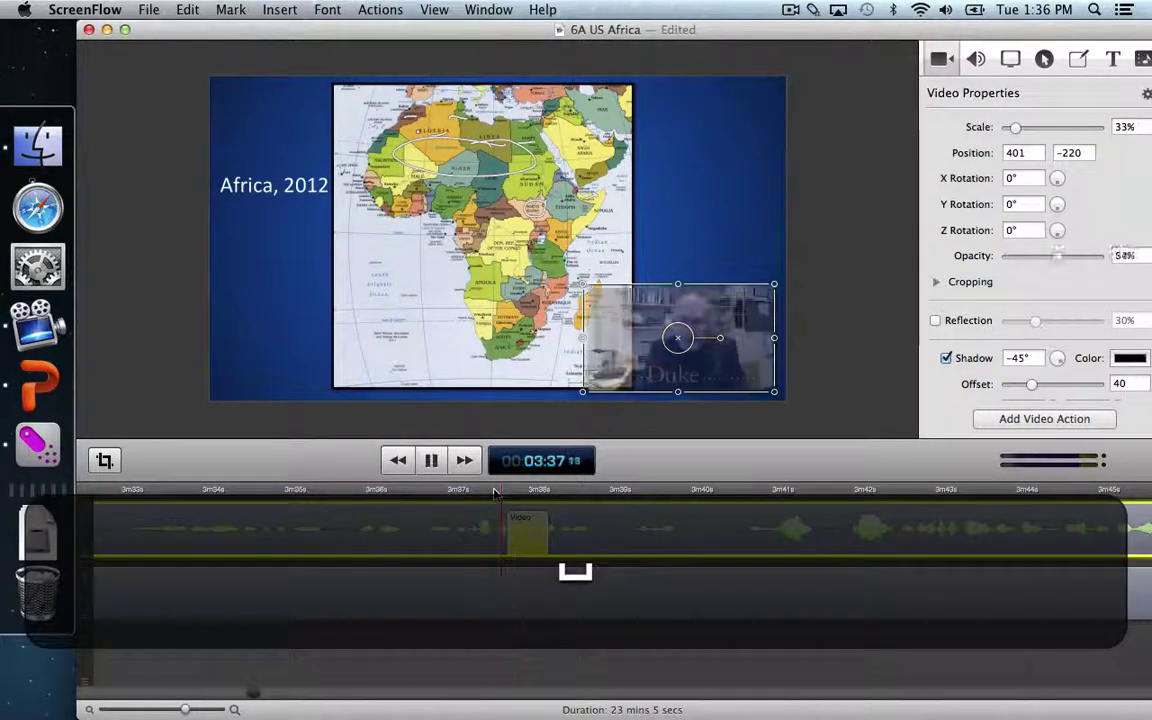
key(space)
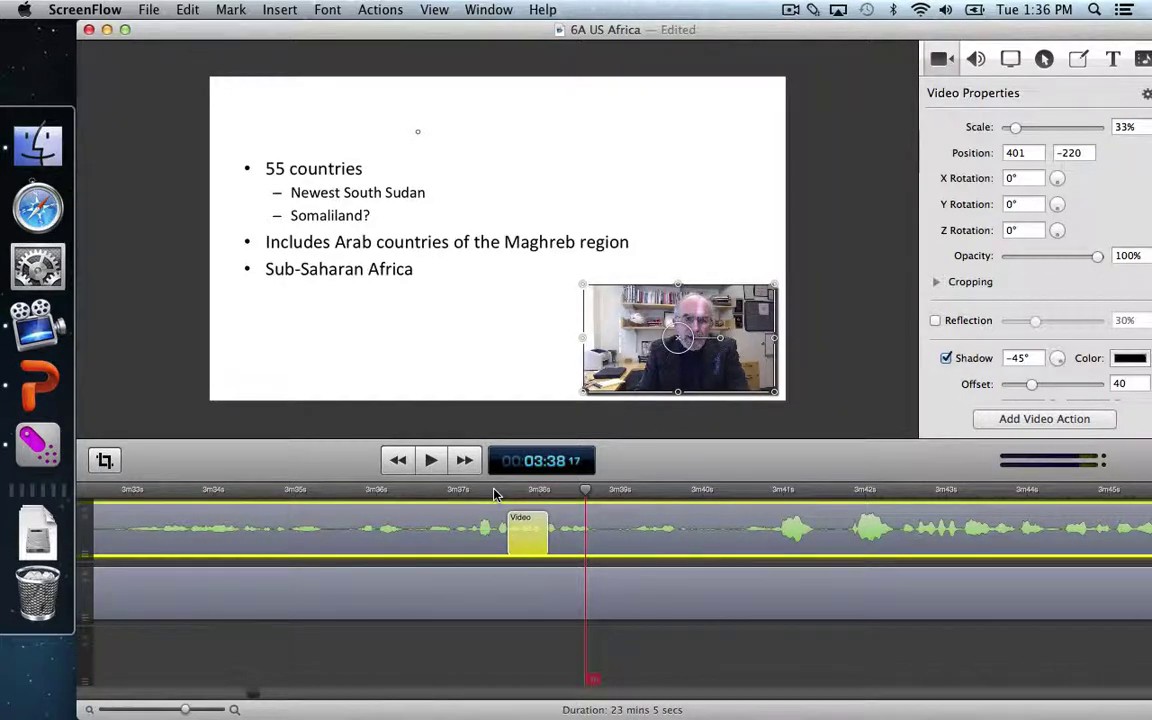
- Show both video actions together on the timeline and play across each one to check the fade-out and fade-in
drag(183, 712, 146, 712)
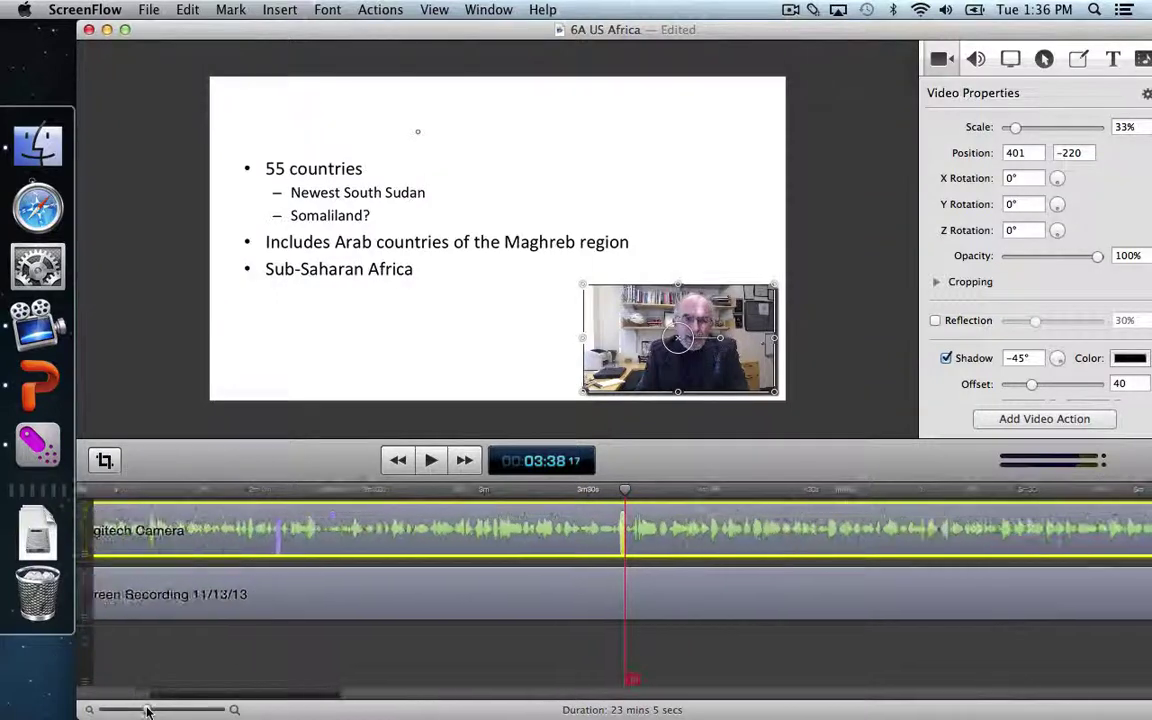
click(268, 490)
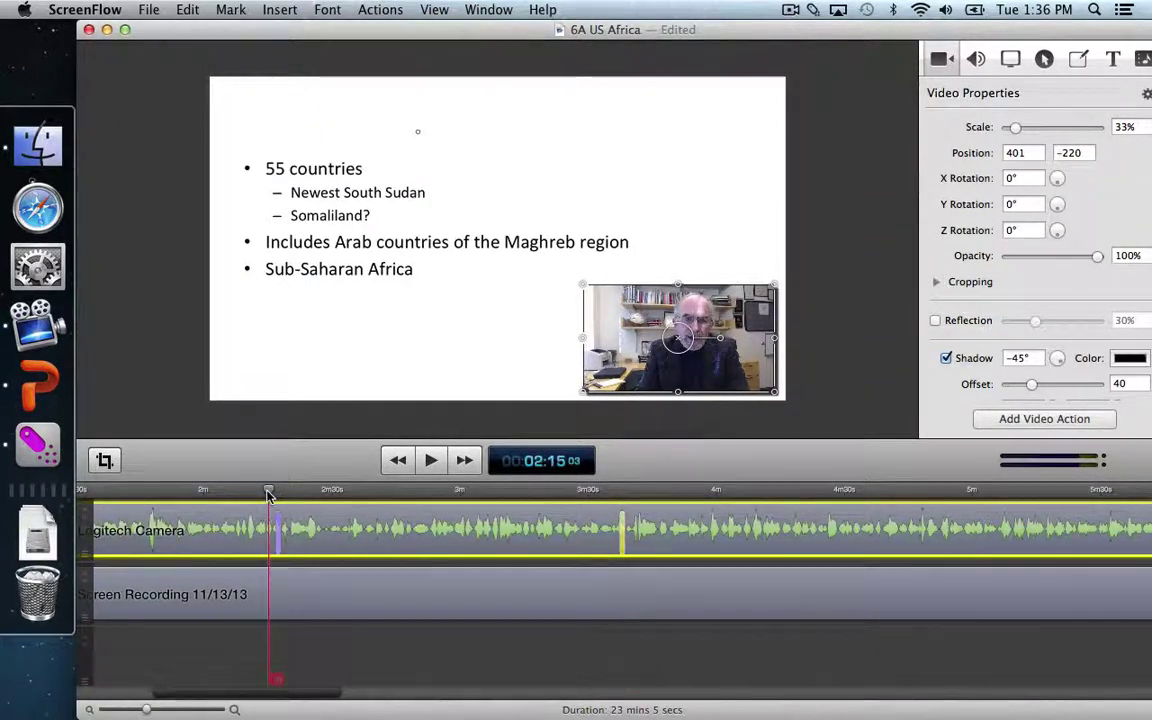
key(space)
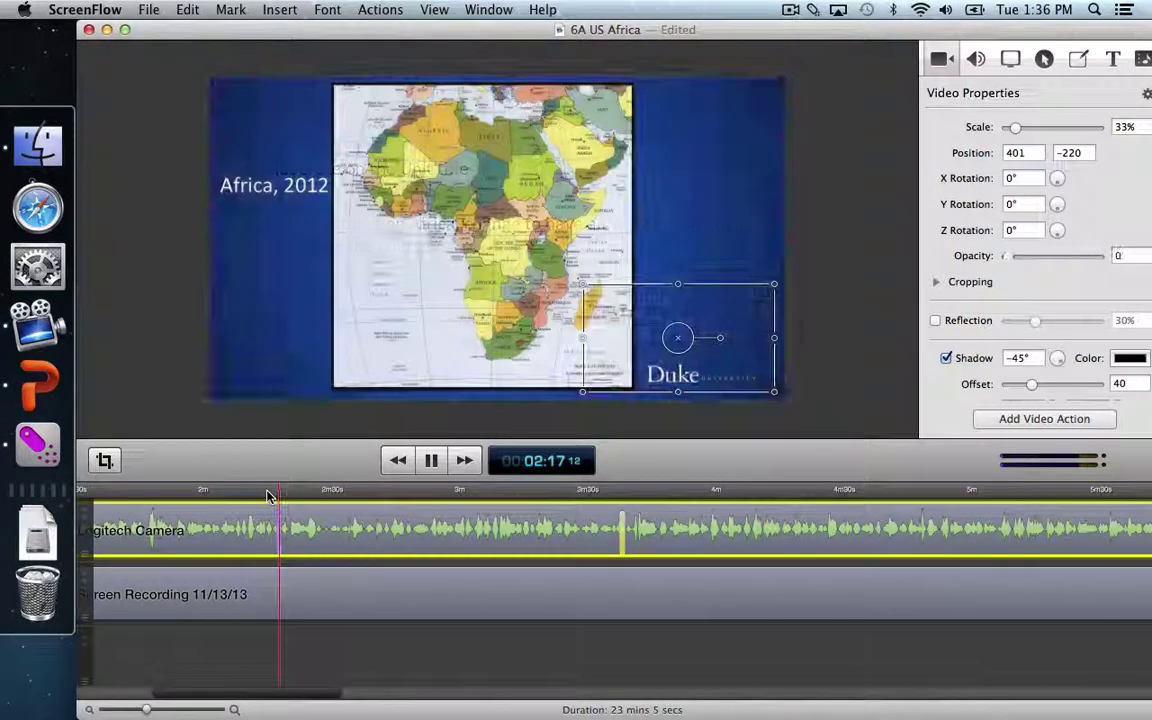
key(space)
click(612, 491)
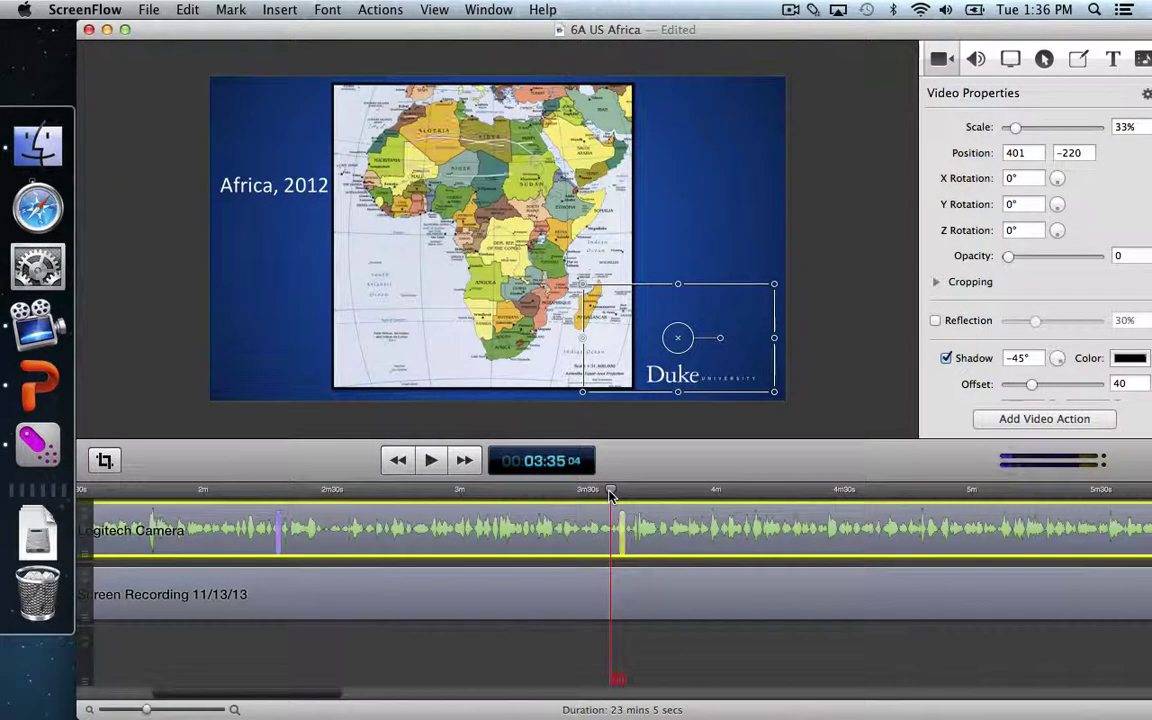
key(space)
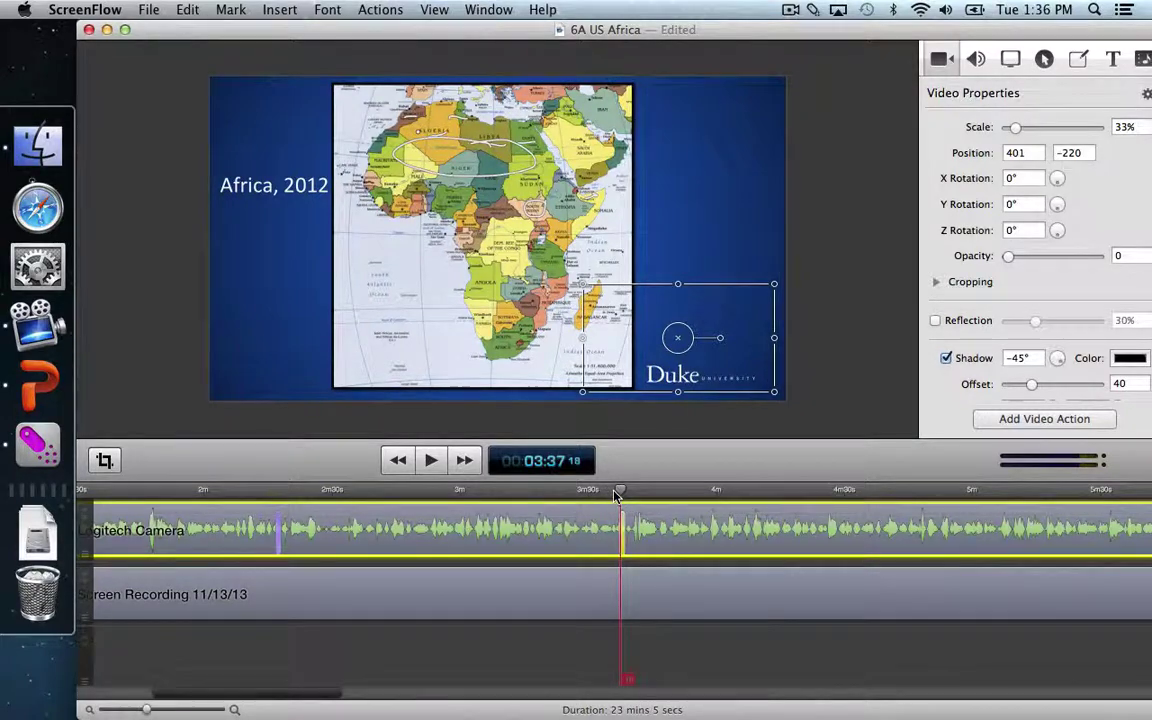
key(space)
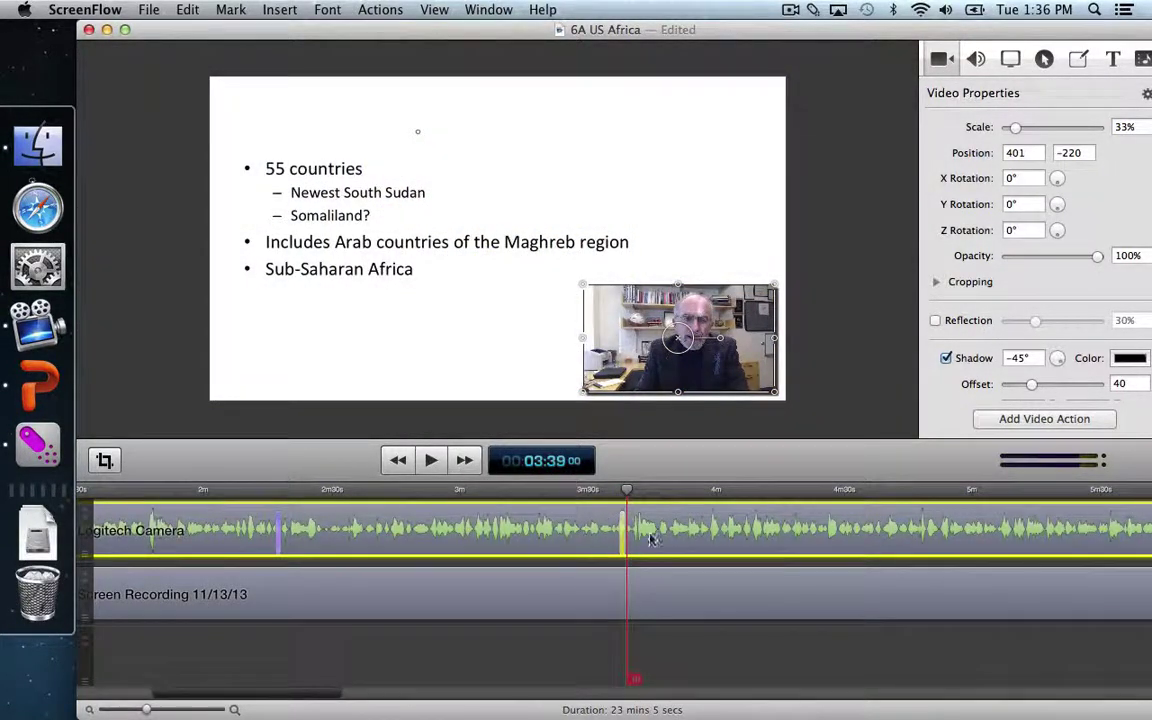
- Look through the later slides for the Colonial Africa, 1913 map the camera covers, ending at 00:06:48 frame 18
scroll(617, 607, right, 5)
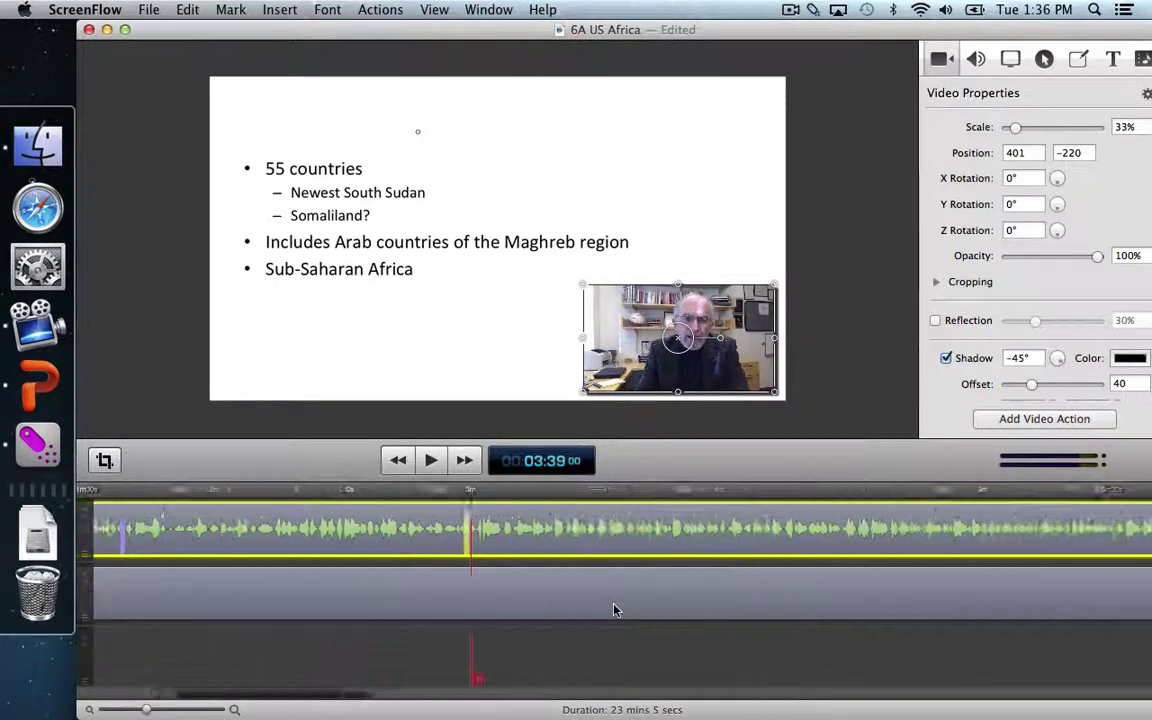
drag(545, 497, 738, 510)
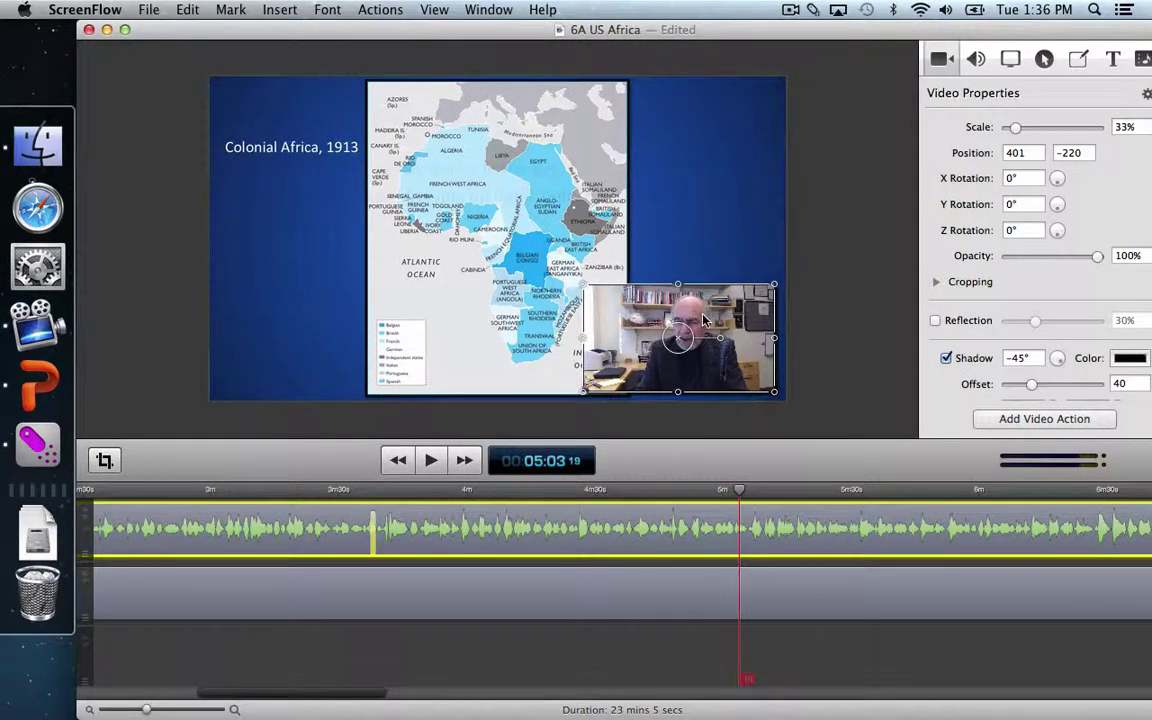
scroll(800, 510, right, 5)
click(840, 493)
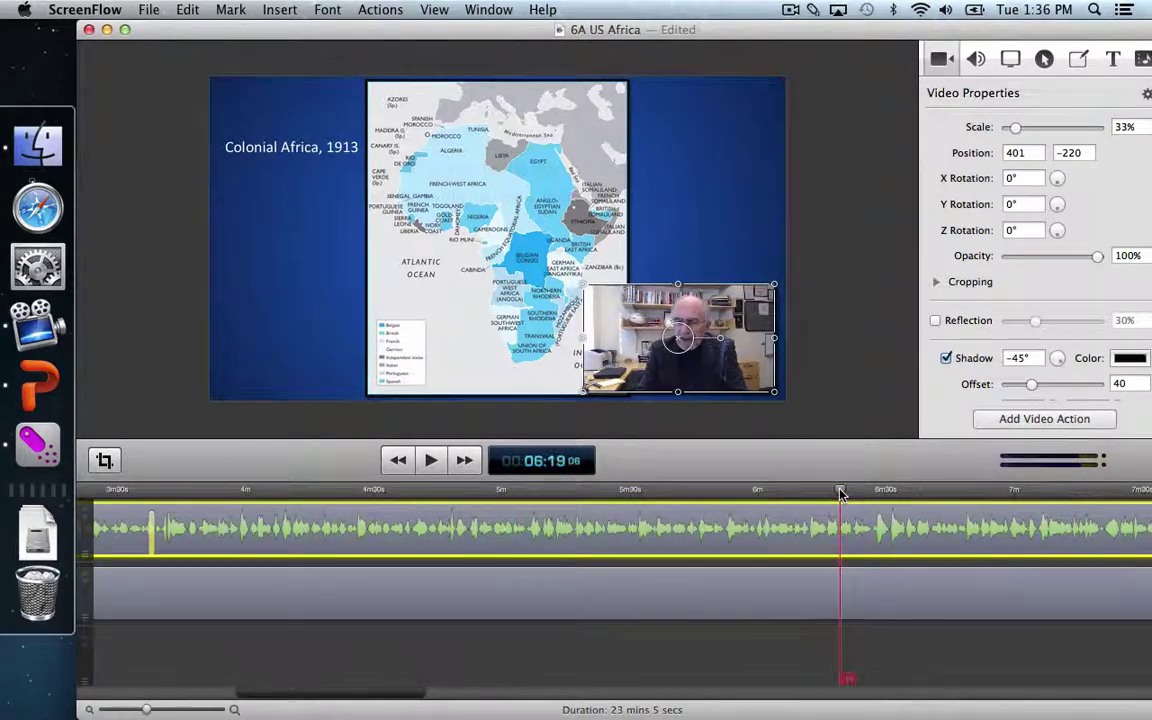
click(965, 490)
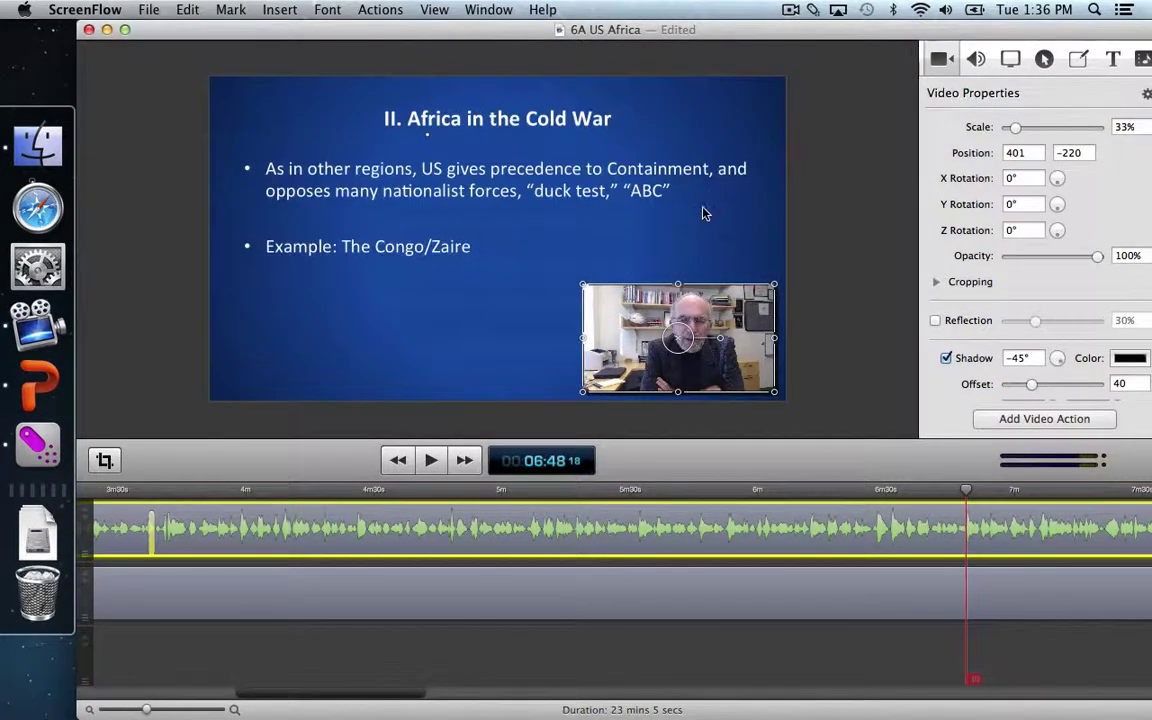